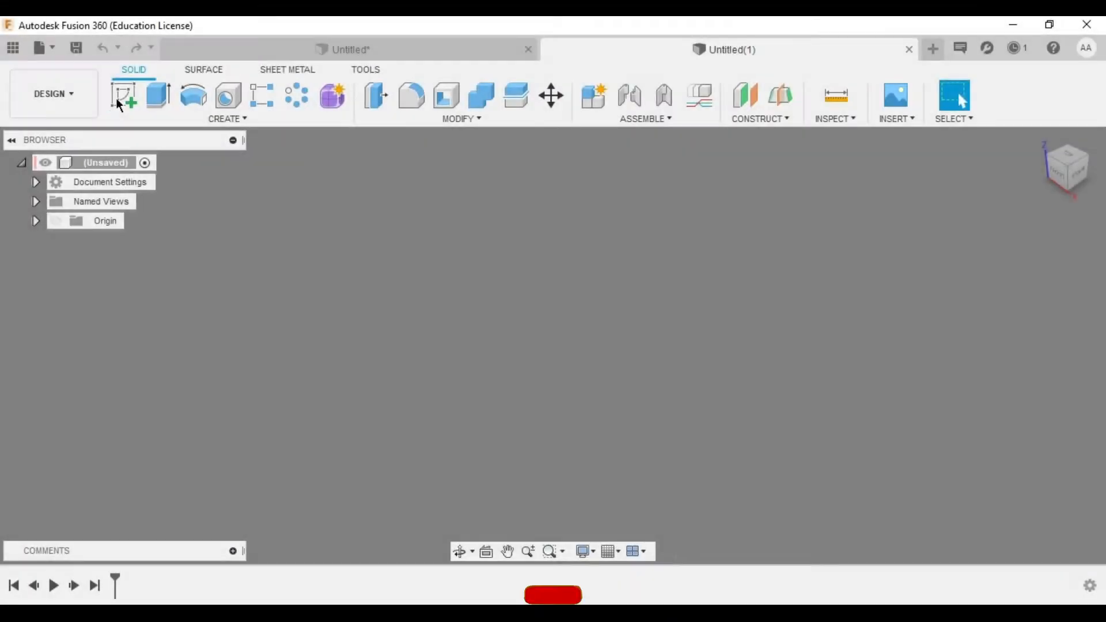
Start a sketch on the front plane and draw a centre-to-centre slot along the X axis, about 100 mm between centres and 30 mm wide
{"action": "left_click", "coordinate": [607, 326]}
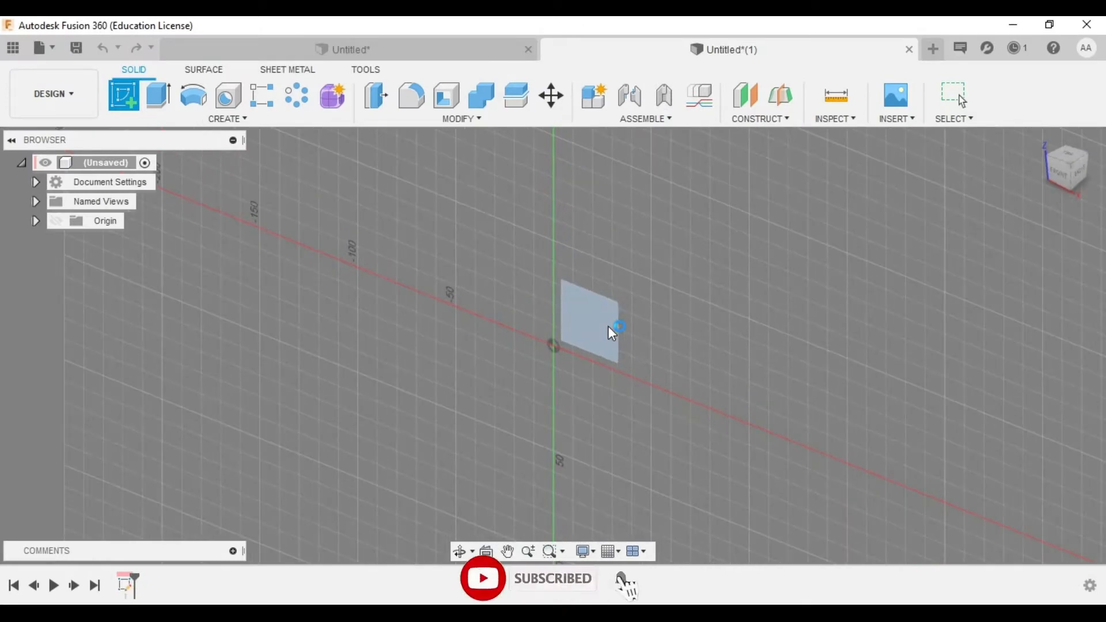
{"action": "left_click", "coordinate": [212, 119]}
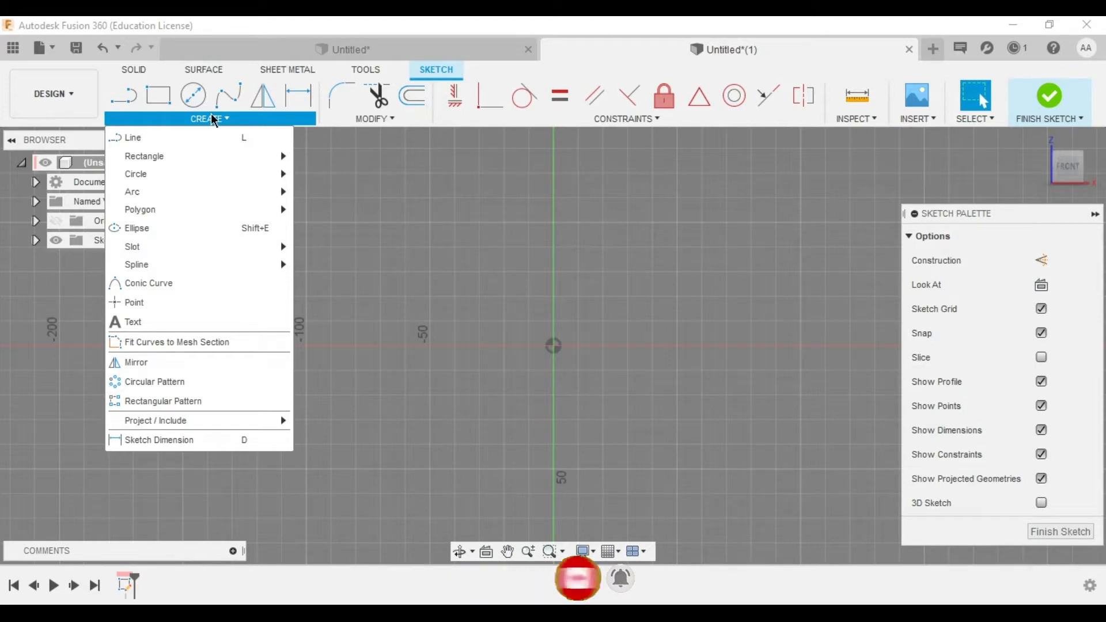
{"action": "mouse_move", "coordinate": [260, 246]}
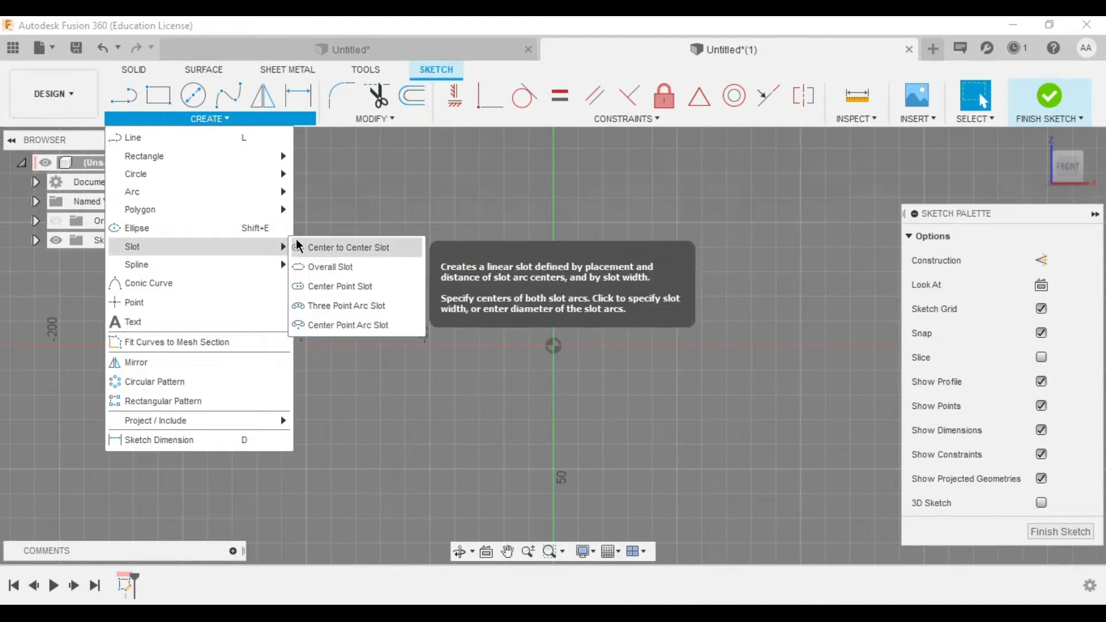
{"action": "left_click", "coordinate": [322, 247]}
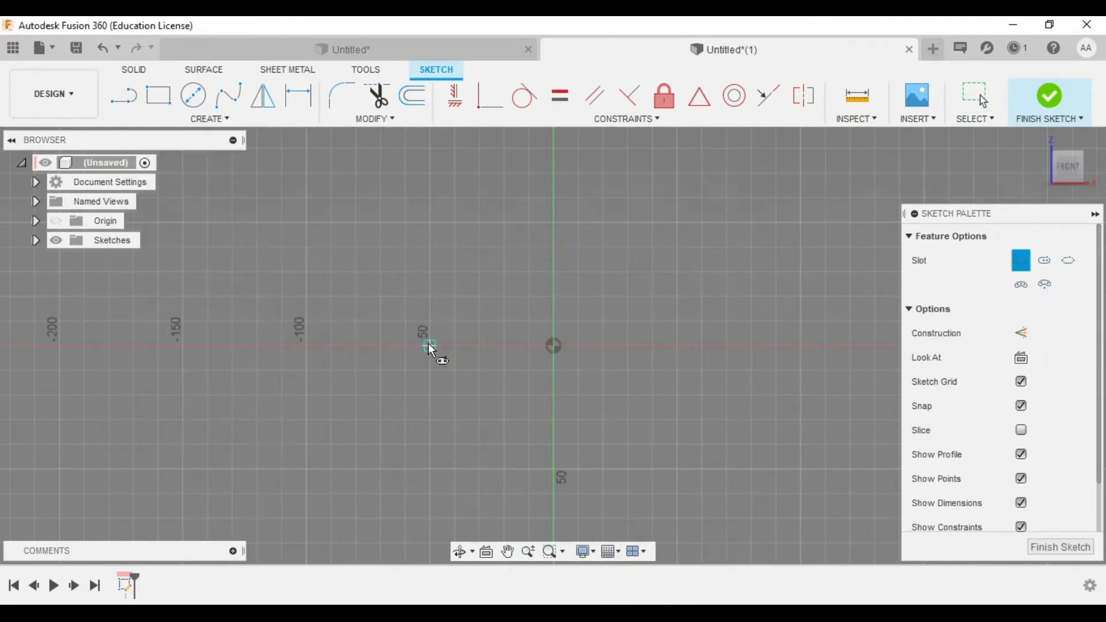
{"action": "left_click", "coordinate": [430, 346]}
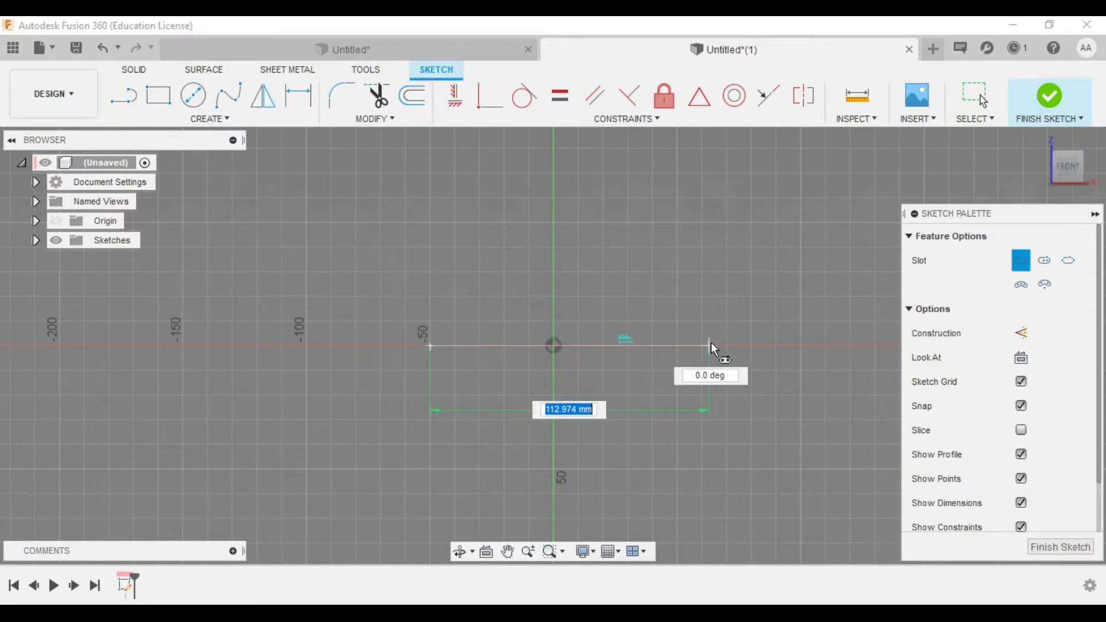
{"action": "left_click", "coordinate": [711, 345]}
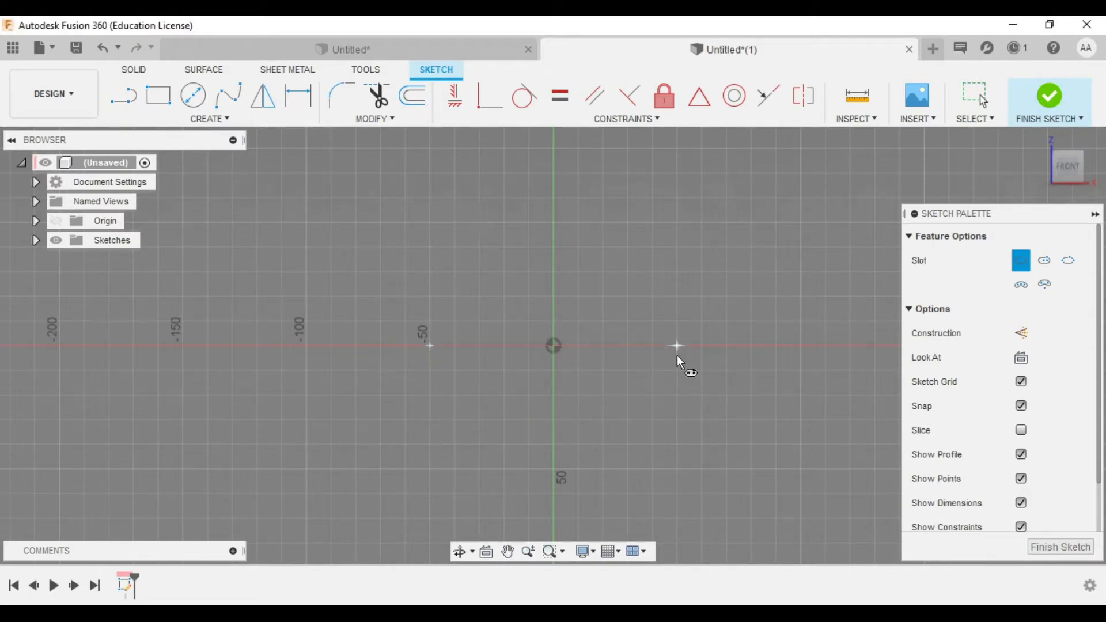
{"action": "type", "text": "3"}
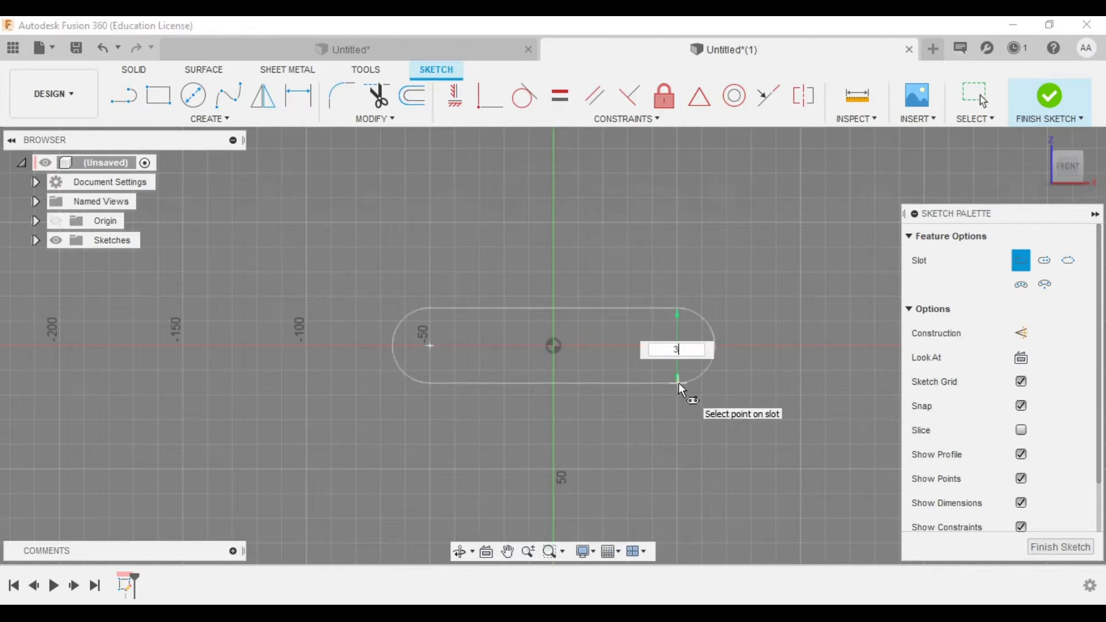
{"action": "type", "text": "0"}
{"action": "key", "text": "Return"}
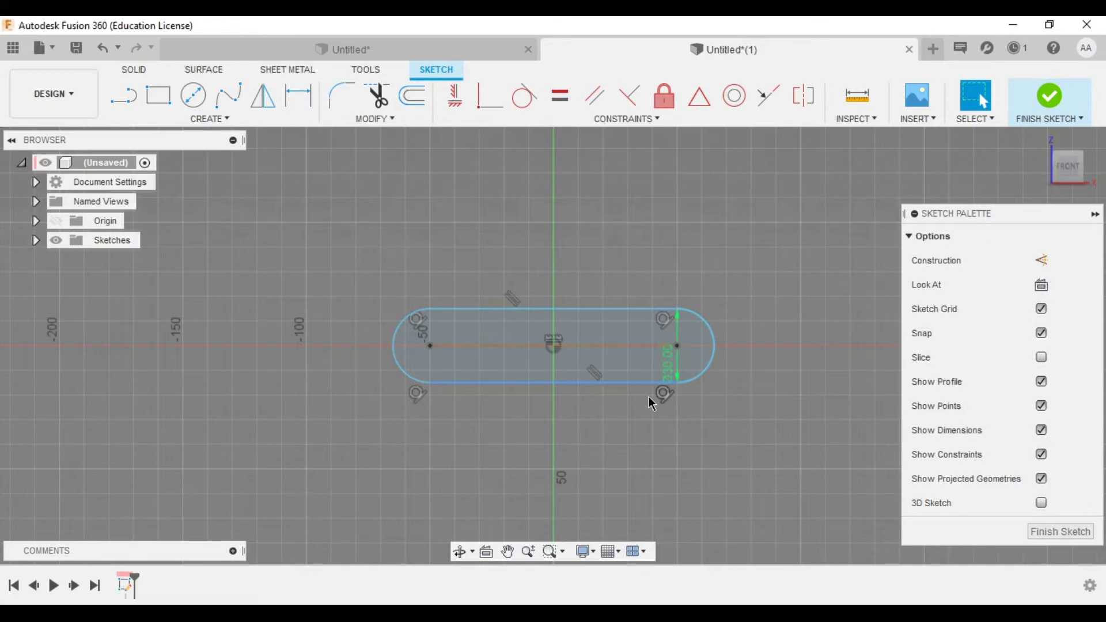
Draw a 15 mm diameter circle centred on the slot's arc centre at the negative X end
{"action": "key", "text": "c"}
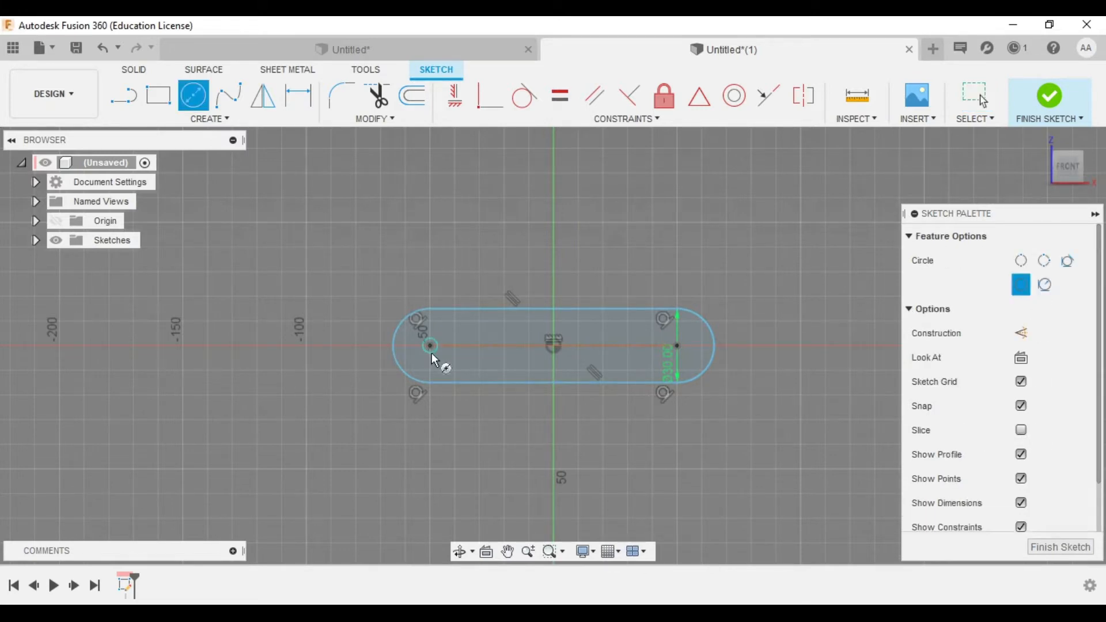
{"action": "left_click", "coordinate": [431, 354]}
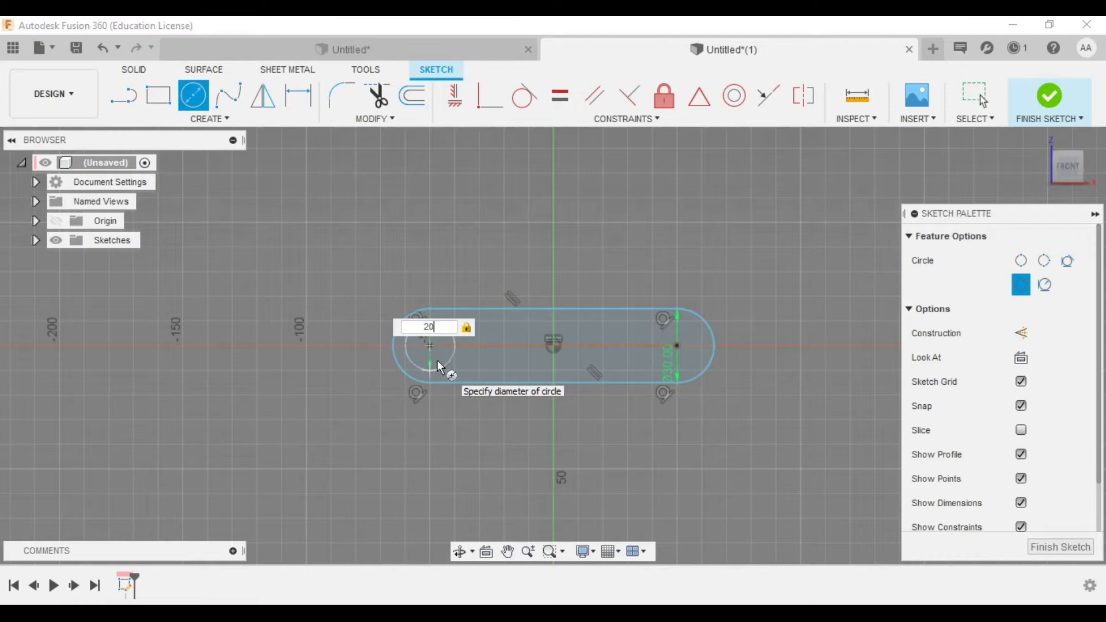
{"action": "type", "text": "15"}
{"action": "key", "text": "Return"}
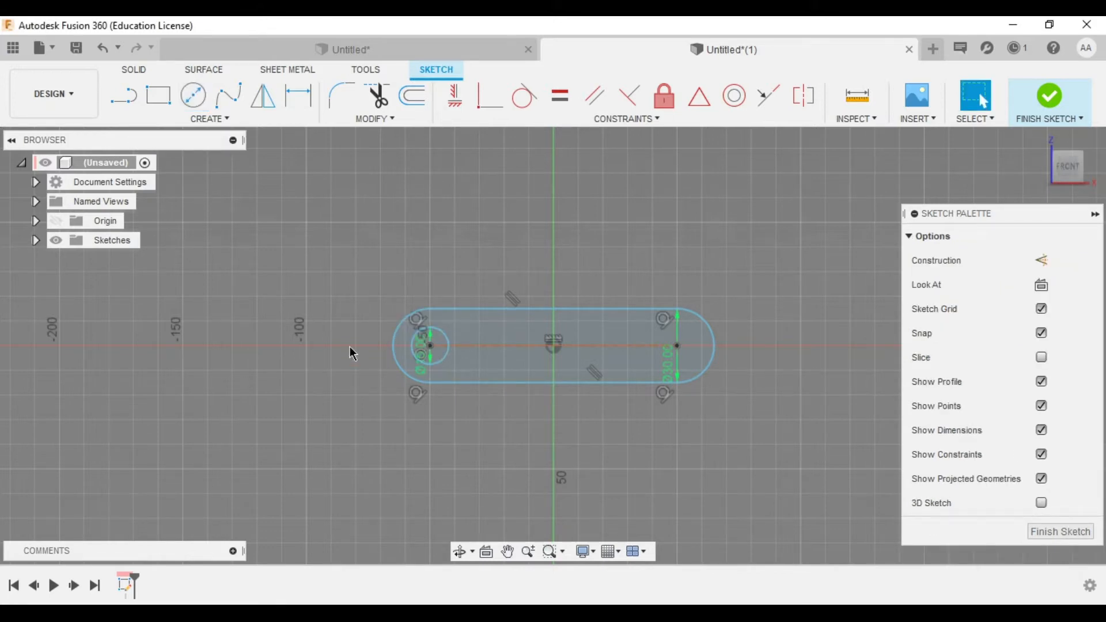
Draw a vertical line through the origin crossing the slot, and mirror the 15 mm circle across it to the opposite slot end
{"action": "key", "text": "l"}
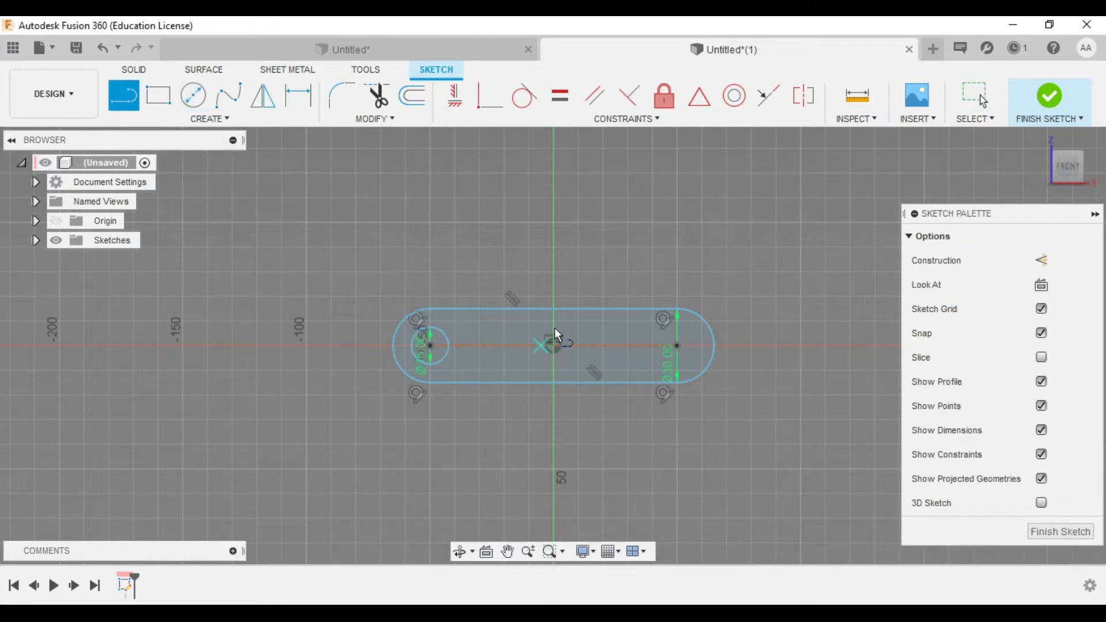
{"action": "left_click", "coordinate": [554, 271]}
{"action": "left_click", "coordinate": [554, 451]}
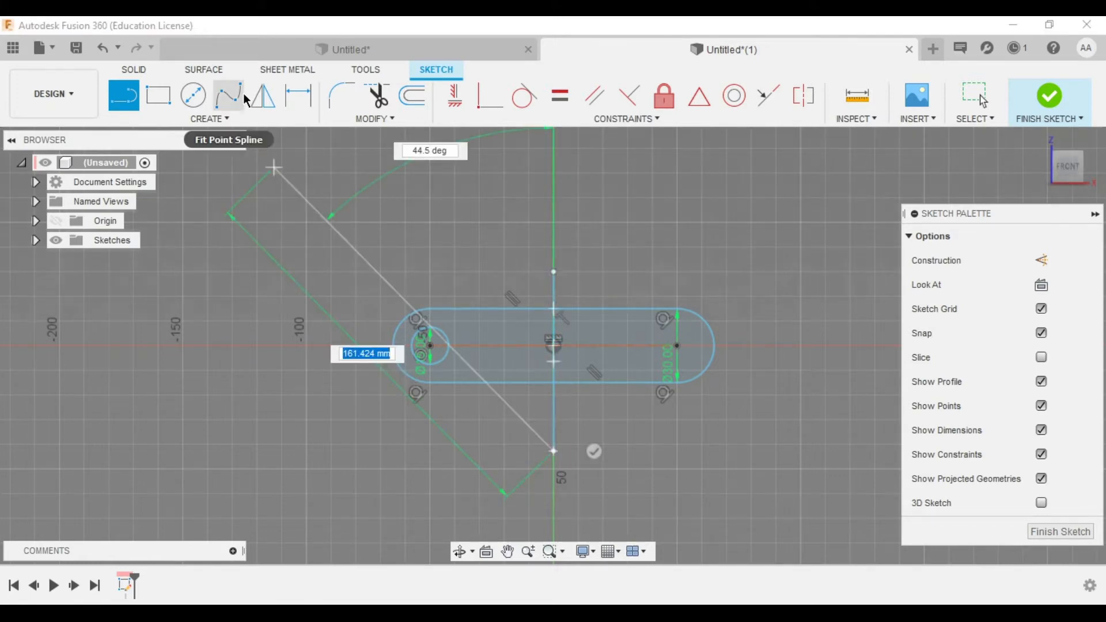
{"action": "left_click", "coordinate": [263, 95]}
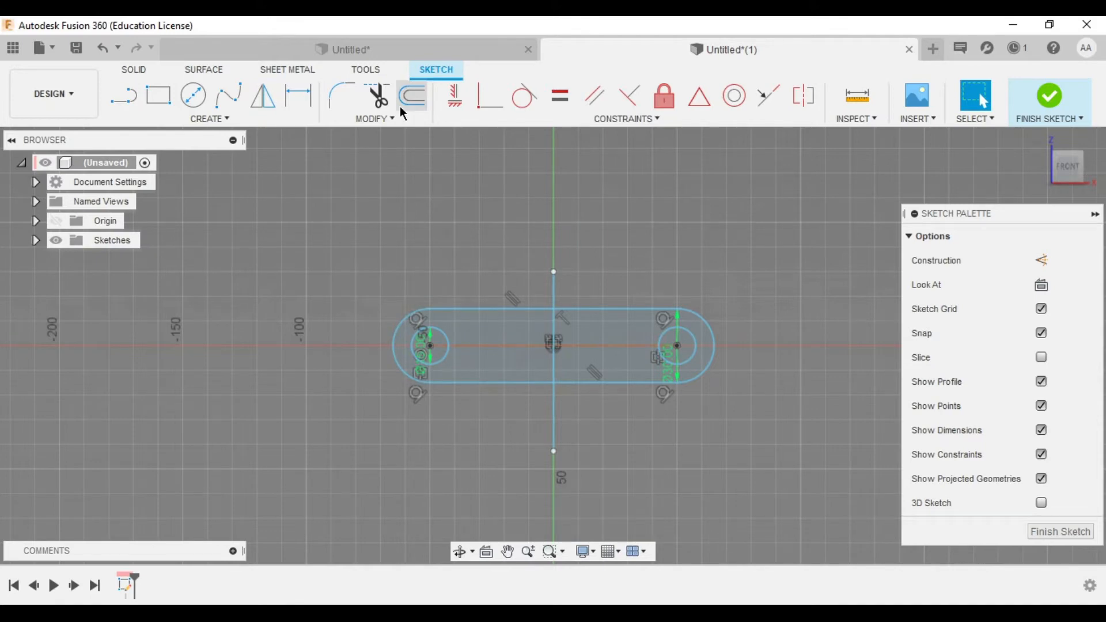
Offset the vertical centre line 30 mm toward the positive X end of the slot
{"action": "left_click", "coordinate": [412, 96]}
{"action": "left_click", "coordinate": [554, 288]}
{"action": "left_click_drag", "start_coordinate": [554, 286], "coordinate": [484, 285]}
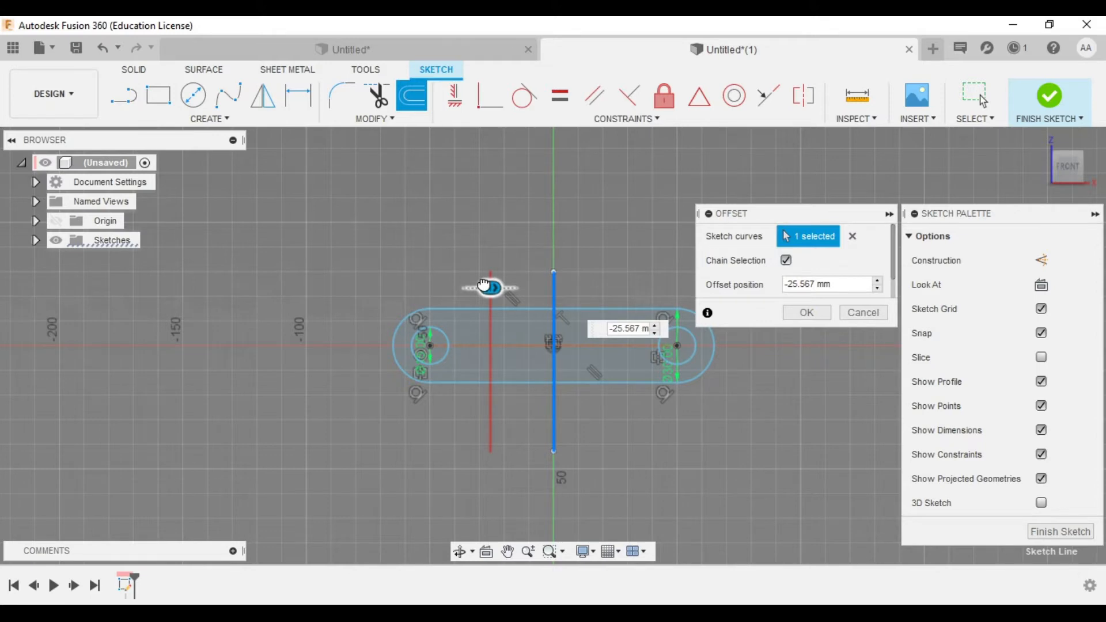
{"action": "left_click_drag", "start_coordinate": [484, 285], "coordinate": [479, 275]}
{"action": "type", "text": "3"}
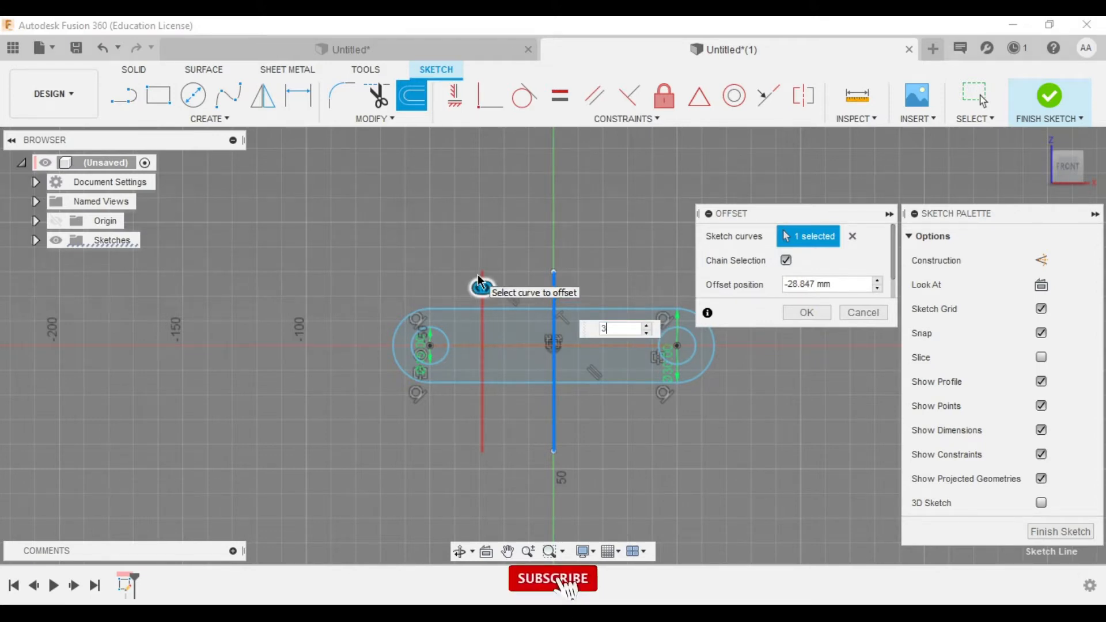
{"action": "type", "text": "0"}
{"action": "left_click", "coordinate": [827, 313]}
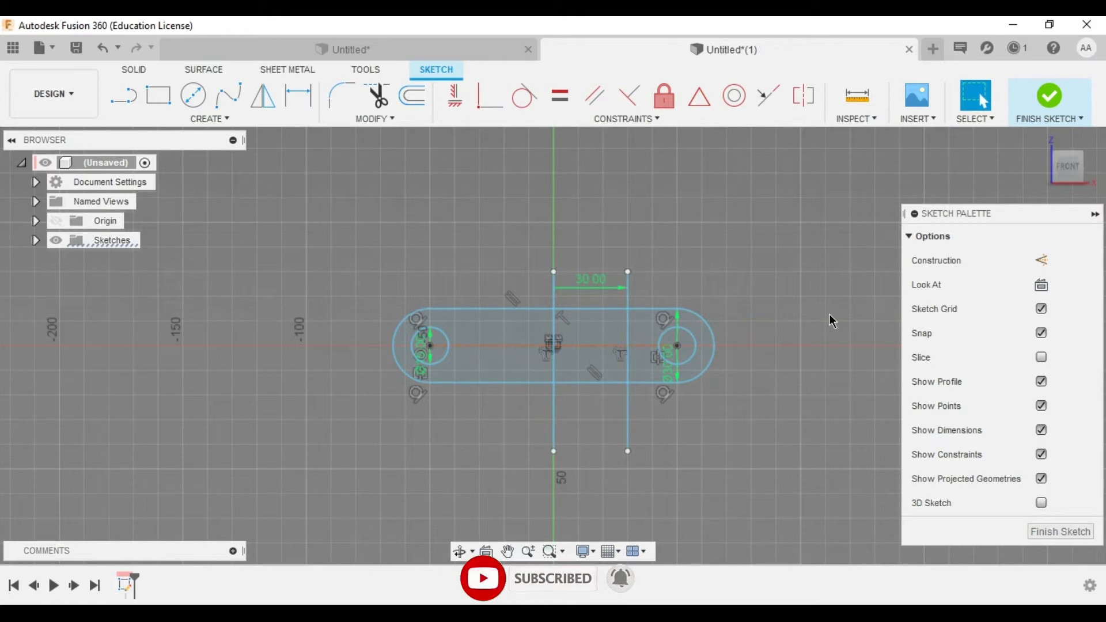
Offset the vertical centre line -30 mm toward the negative X end of the slot and finish the sketch
{"action": "key", "text": "o"}
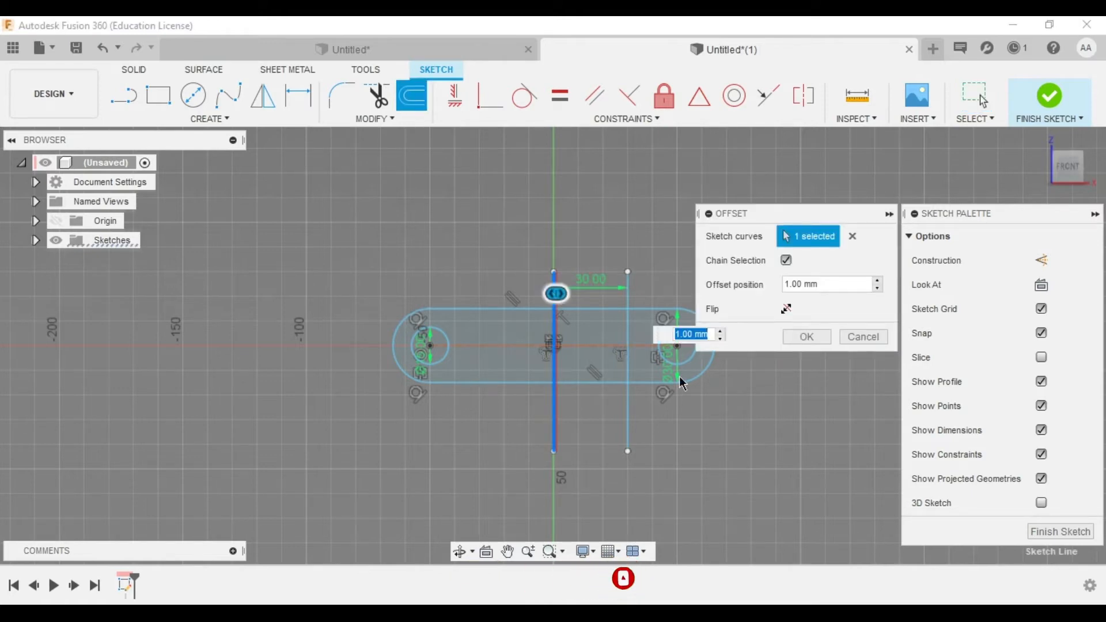
{"action": "type", "text": "-30"}
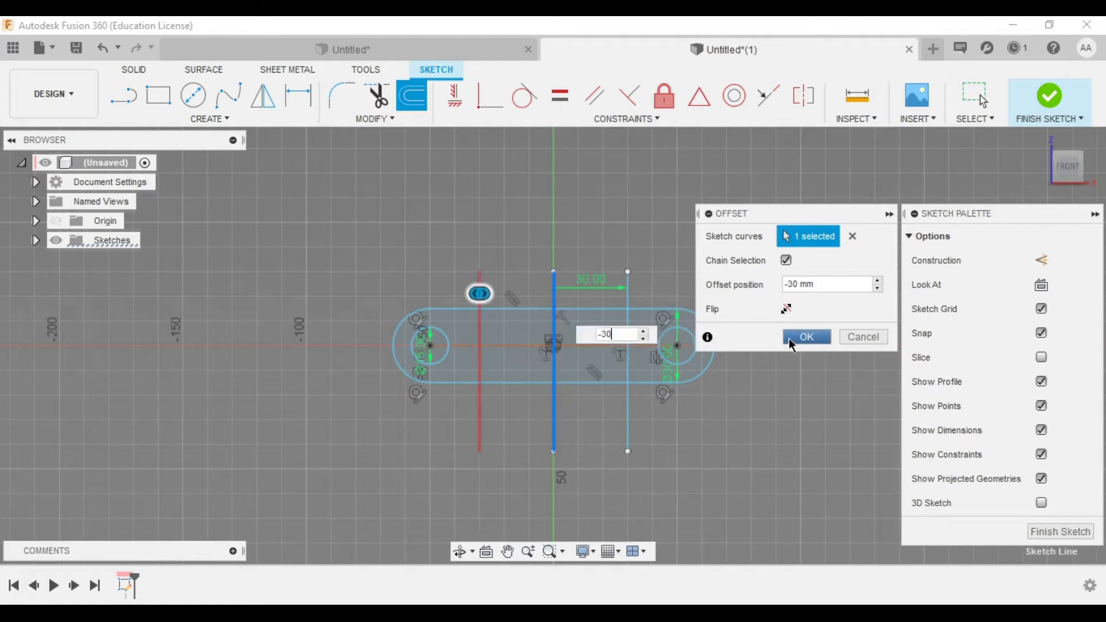
{"action": "left_click", "coordinate": [790, 338]}
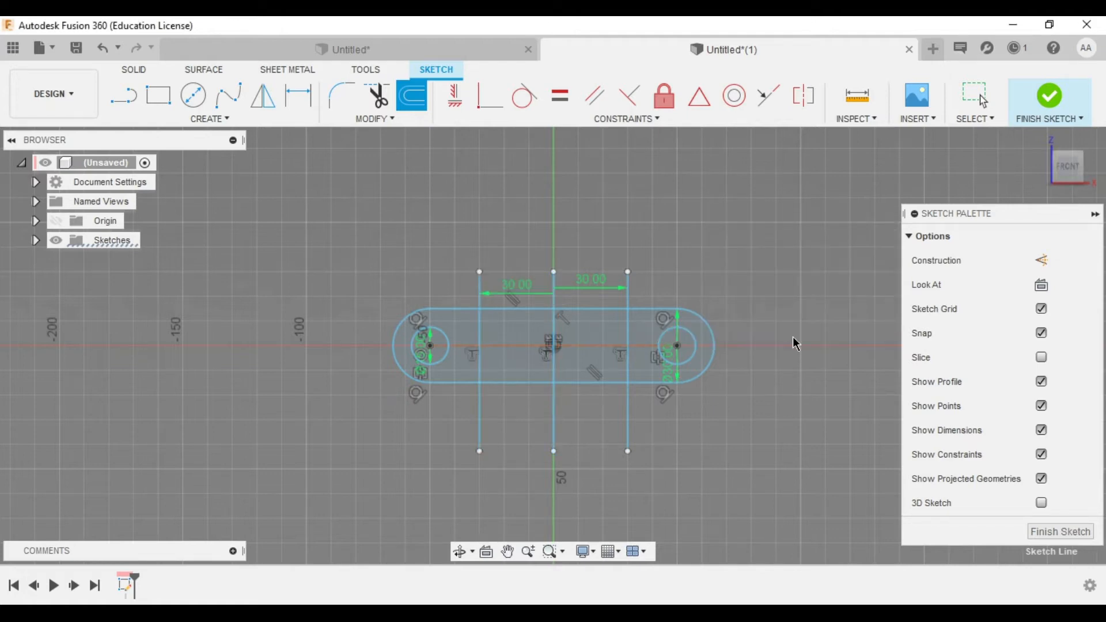
{"action": "key", "text": "Escape"}
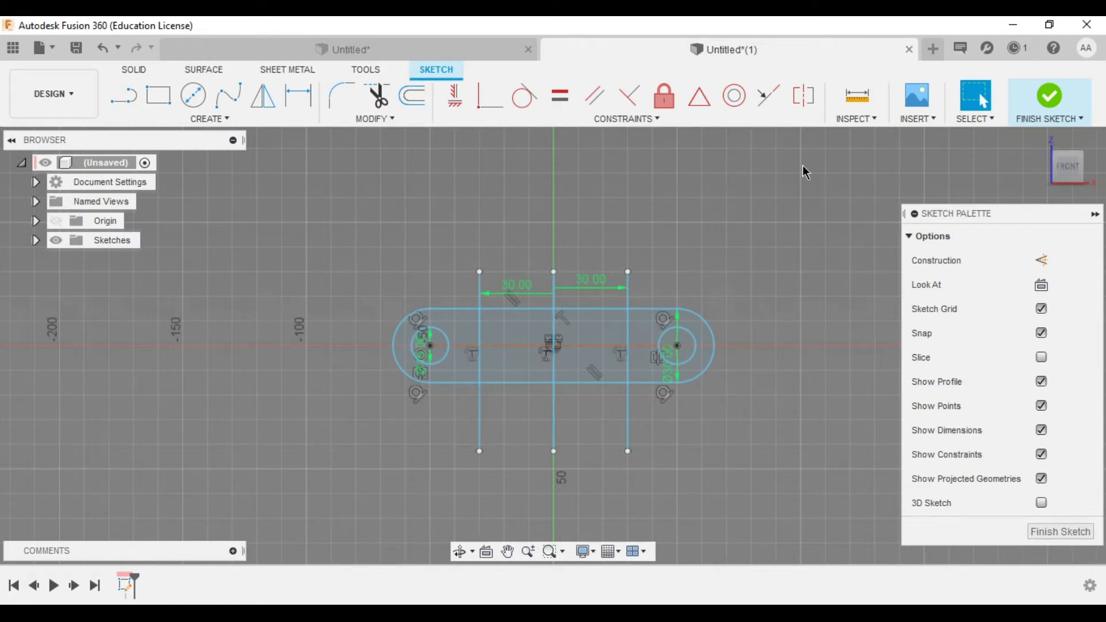
{"action": "left_click", "coordinate": [1043, 101]}
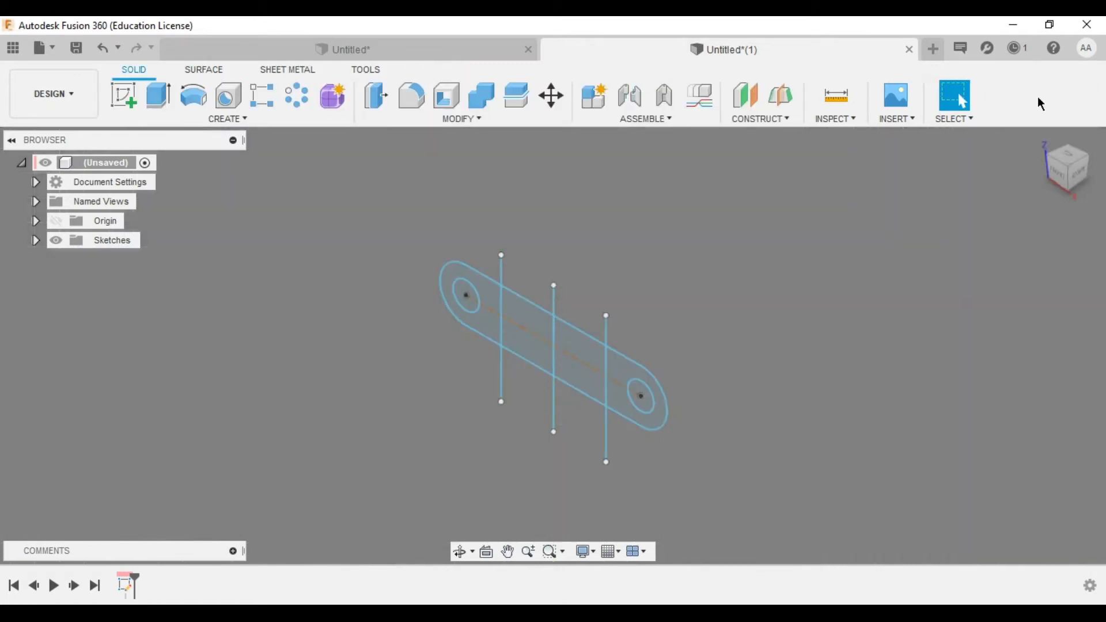
Extrude the rounded end profile with the hole at the positive X end 10 mm as a new body
{"action": "left_click", "coordinate": [623, 409]}
{"action": "key", "text": "e"}
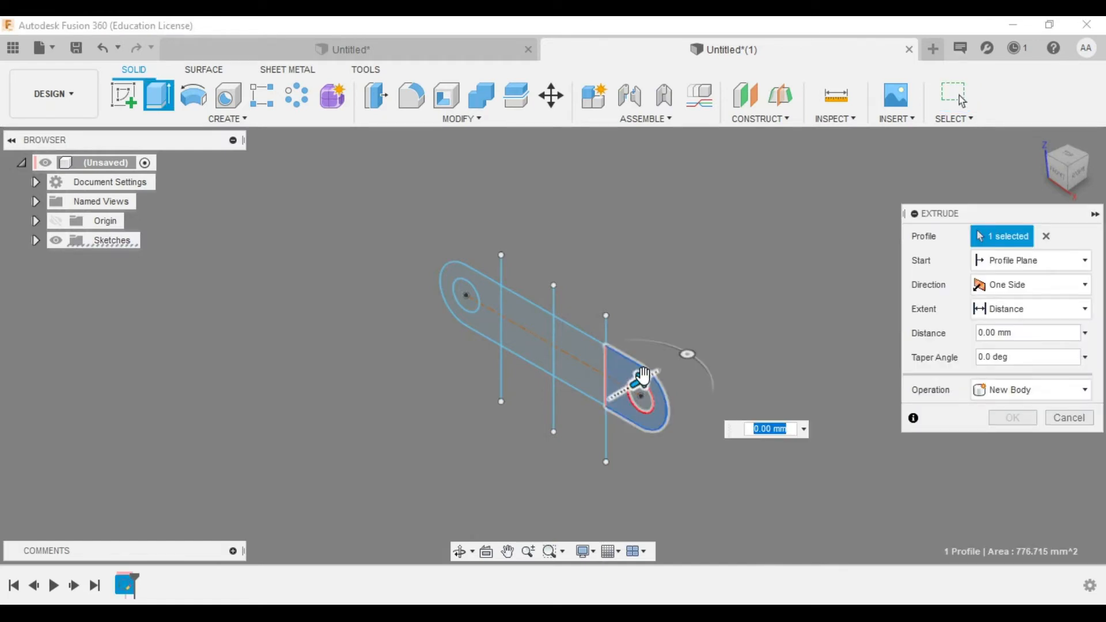
{"action": "left_click_drag", "start_coordinate": [644, 377], "coordinate": [657, 372]}
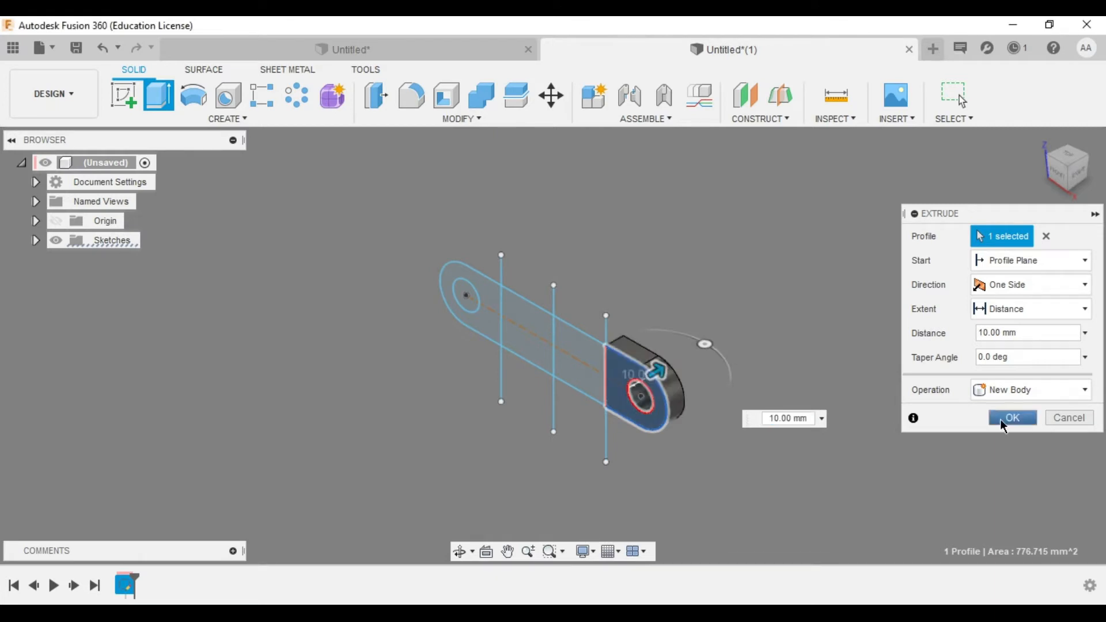
{"action": "left_click", "coordinate": [1004, 425]}
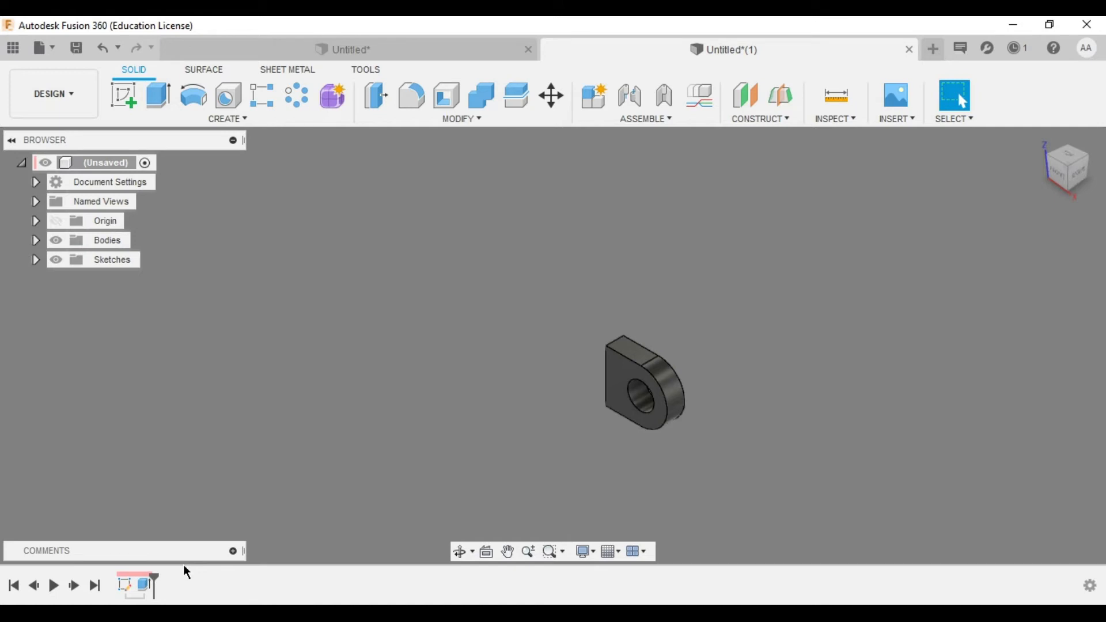
Reopen the sketch, extrude the rounded end profile at the negative X end 10 mm as a new body, and hide the sketches
{"action": "double_click", "coordinate": [124, 585]}
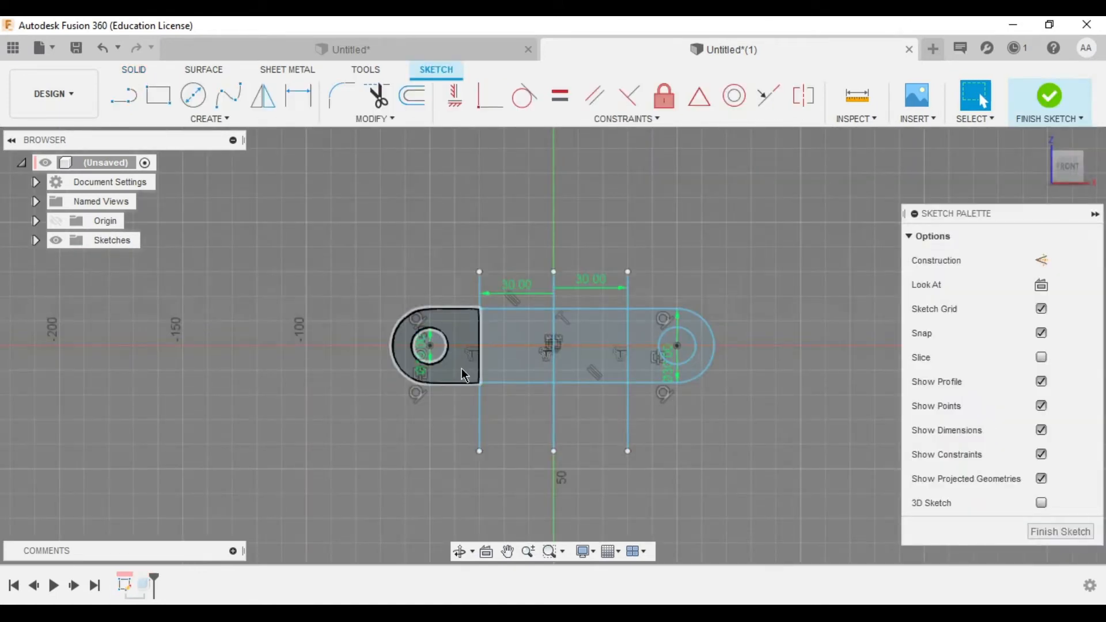
{"action": "key", "text": "e"}
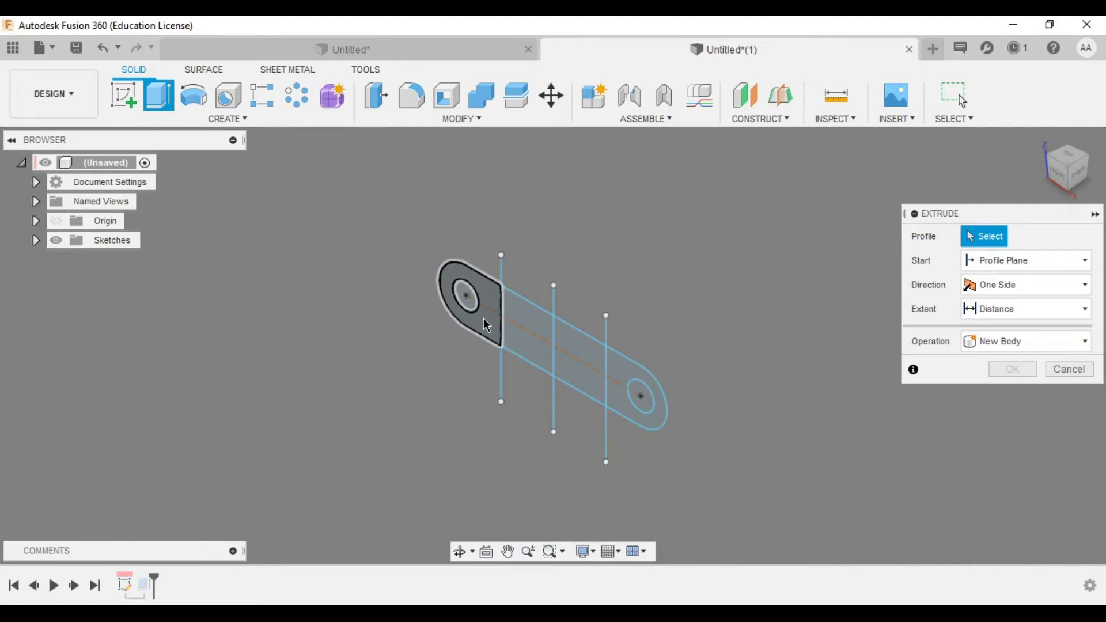
{"action": "left_click", "coordinate": [484, 320]}
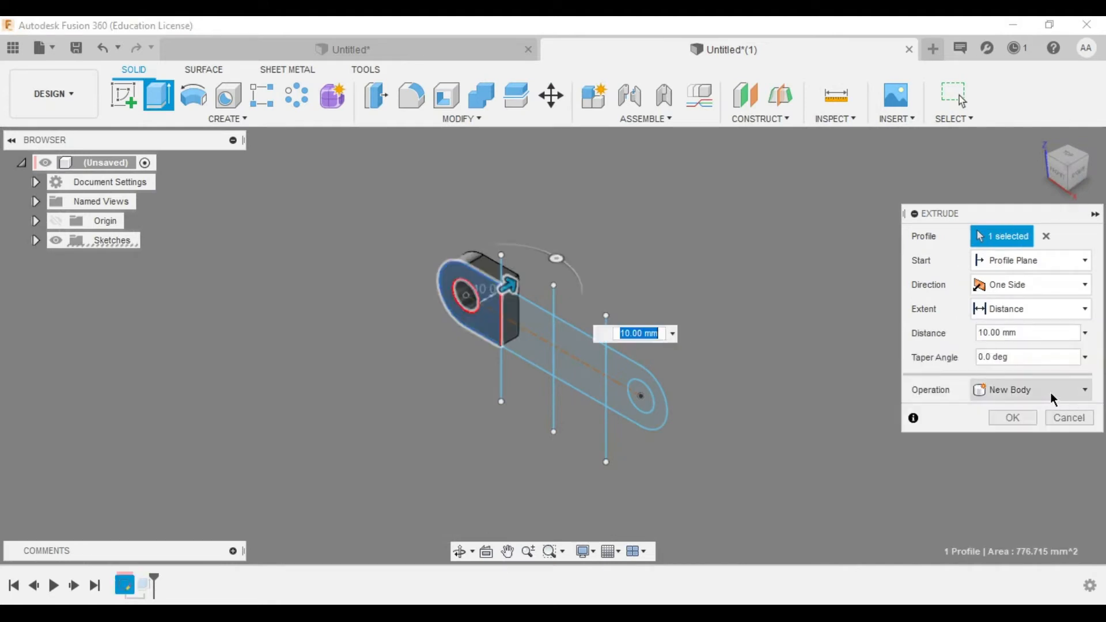
{"action": "left_click", "coordinate": [1007, 418]}
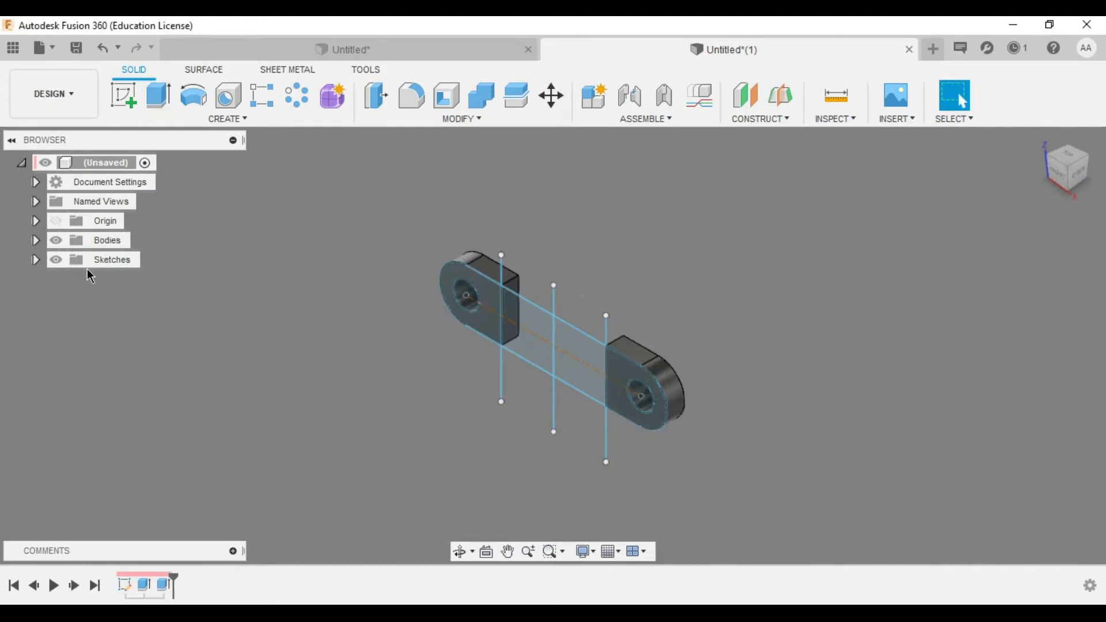
{"action": "left_click", "coordinate": [57, 262]}
Rotate the positive X end body about the slot's long axis until it lies flat, with its hole pointing vertically
{"action": "key", "text": "m"}
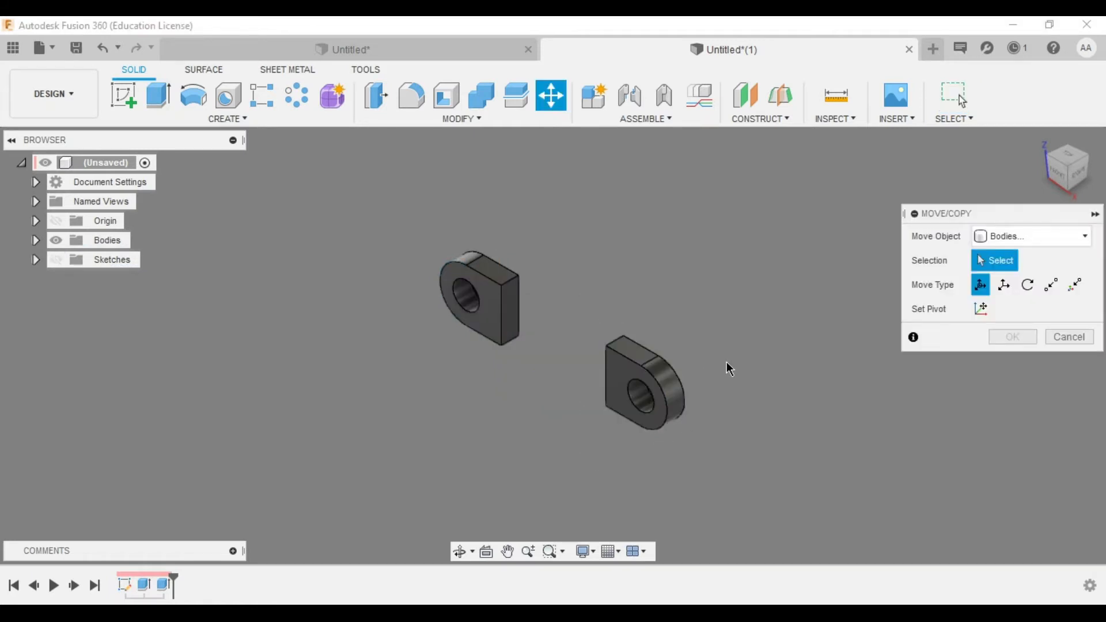
{"action": "middle_click_drag", "start_coordinate": [728, 368], "coordinate": [779, 349], "text": "shift"}
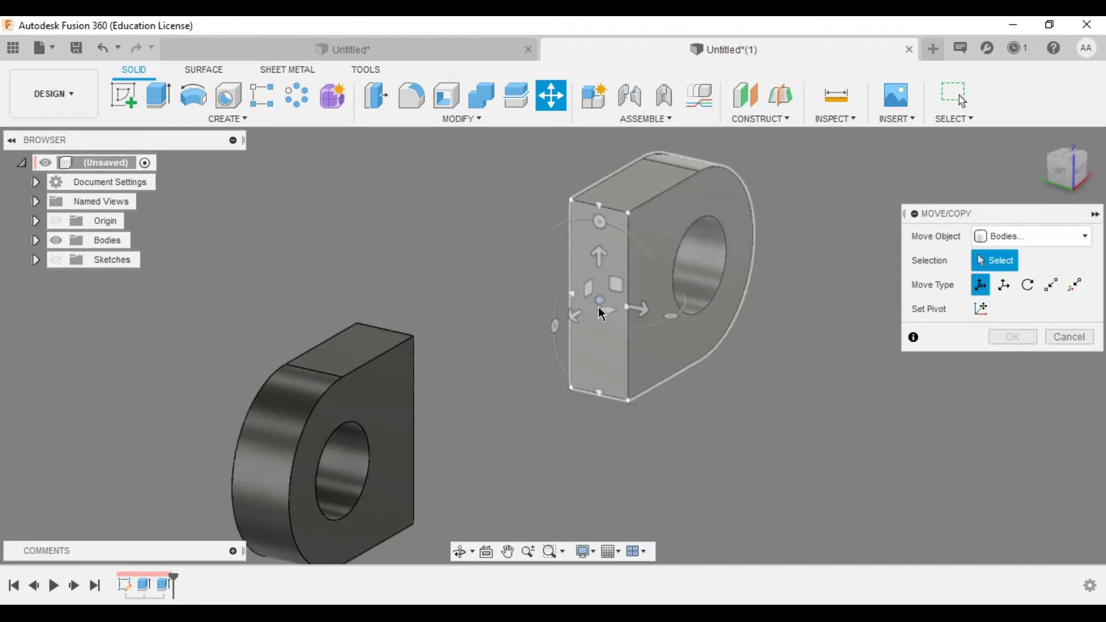
{"action": "left_click", "coordinate": [599, 309]}
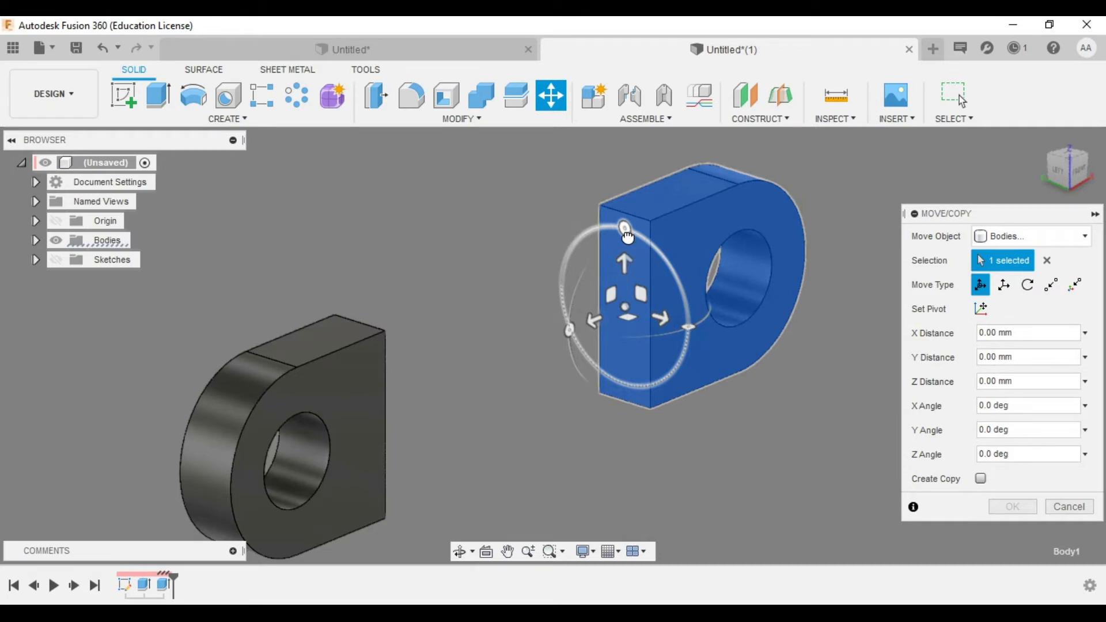
{"action": "left_click_drag", "start_coordinate": [625, 230], "coordinate": [684, 331]}
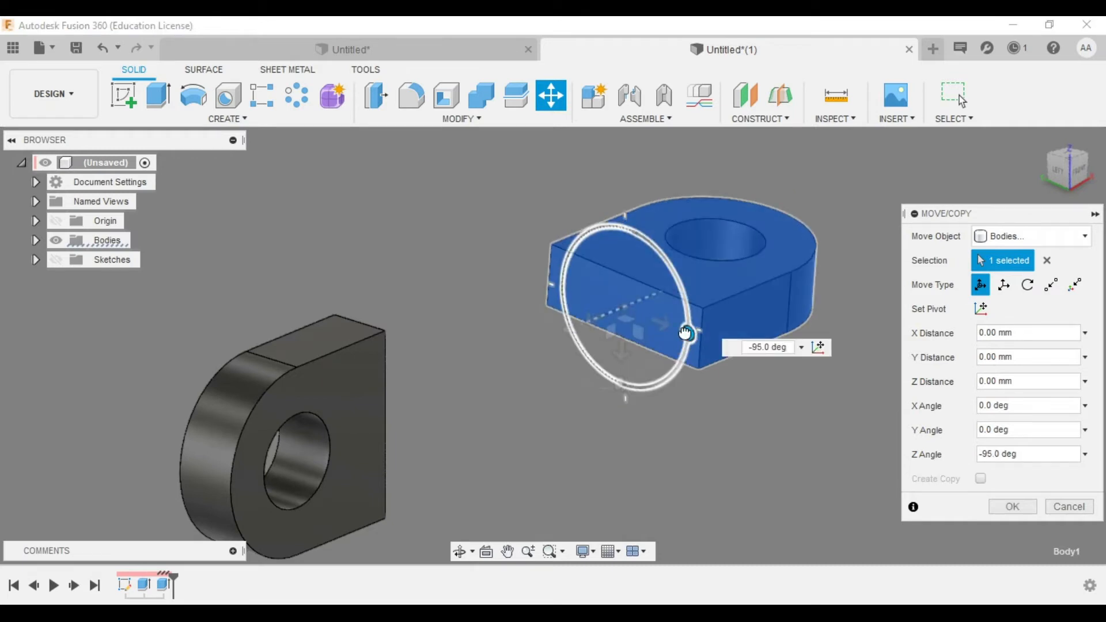
{"action": "left_click_drag", "start_coordinate": [685, 333], "coordinate": [689, 328]}
{"action": "left_click", "coordinate": [1014, 507]}
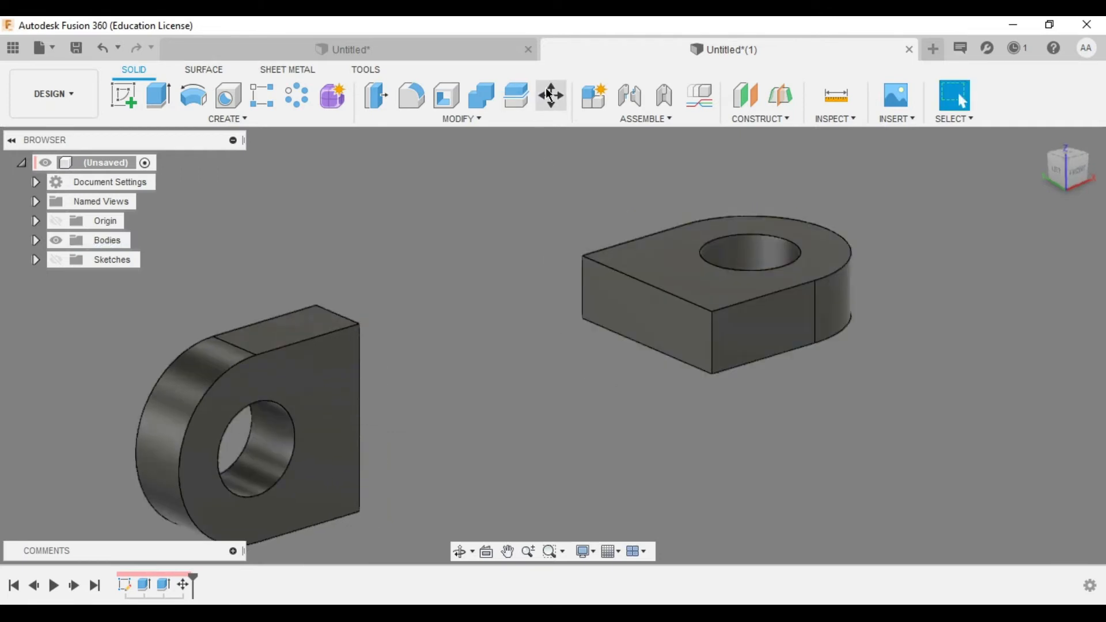
Move the flat-lying positive X end body -10 mm along X, toward the other end body
{"action": "left_click", "coordinate": [551, 95]}
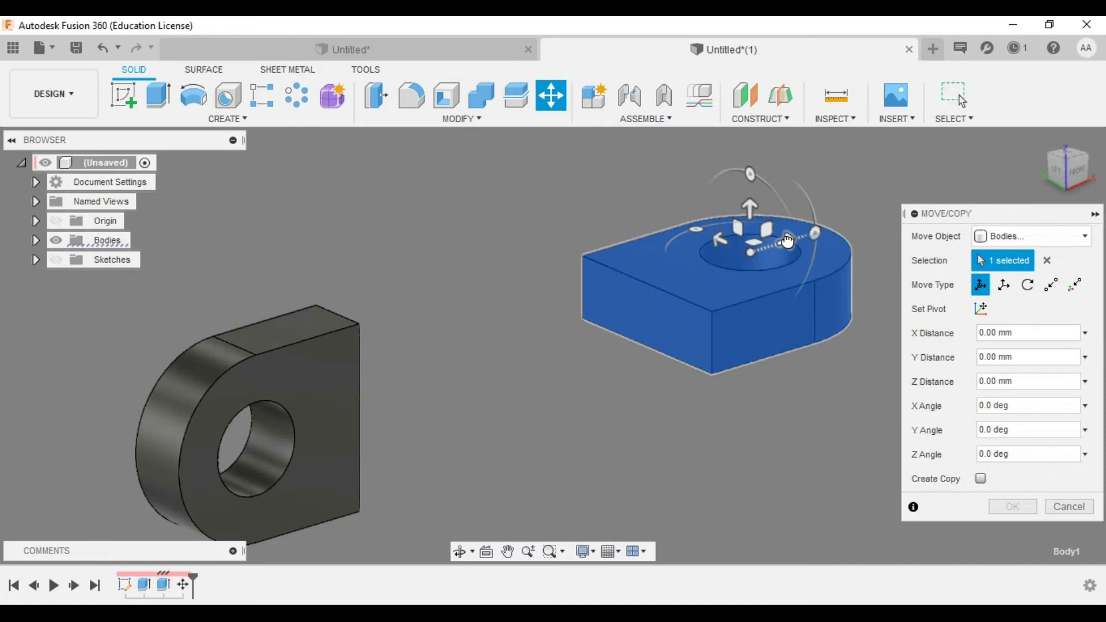
{"action": "left_click_drag", "start_coordinate": [788, 242], "coordinate": [745, 254]}
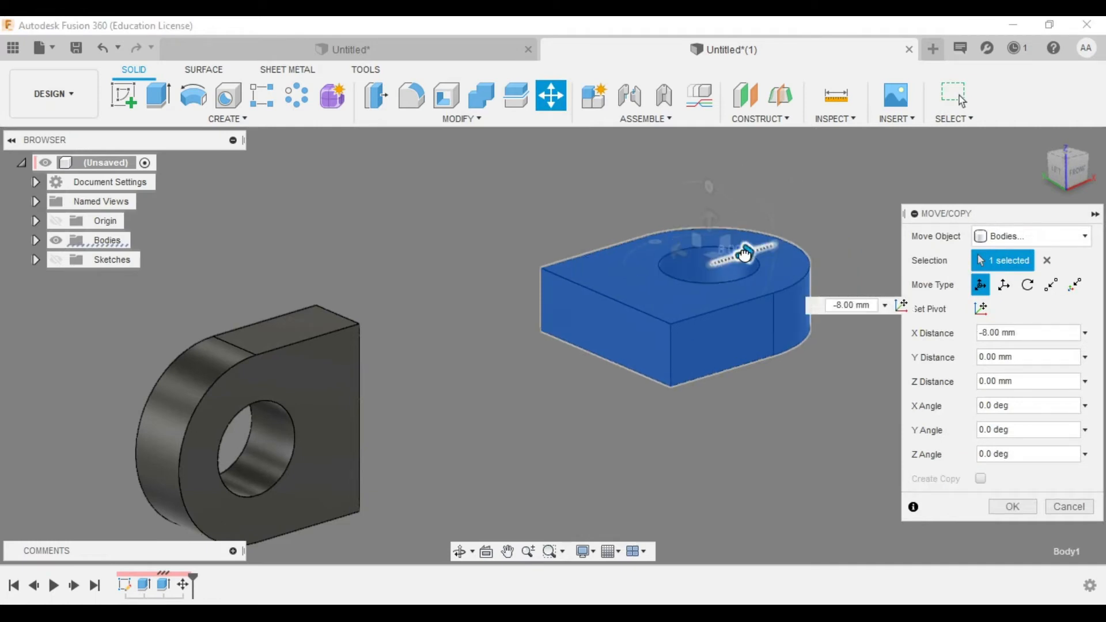
{"action": "left_click_drag", "start_coordinate": [745, 254], "coordinate": [735, 257]}
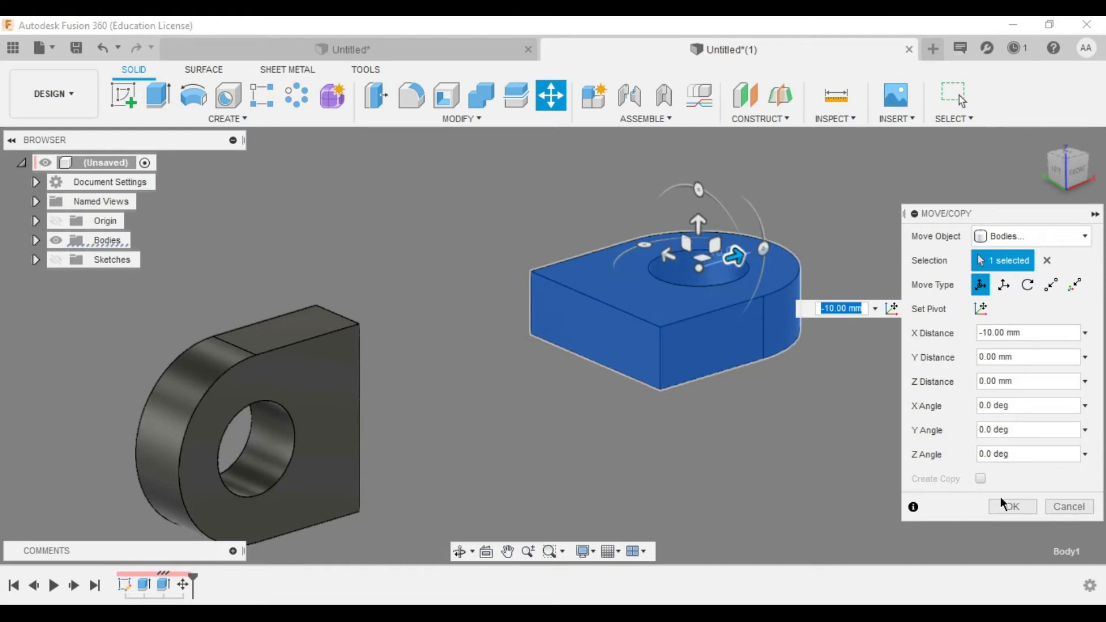
{"action": "left_click", "coordinate": [1003, 502]}
Start a loft between the two flat faces of the end bodies that face each other
{"action": "middle_click_drag", "start_coordinate": [1003, 503], "coordinate": [839, 443], "text": "shift"}
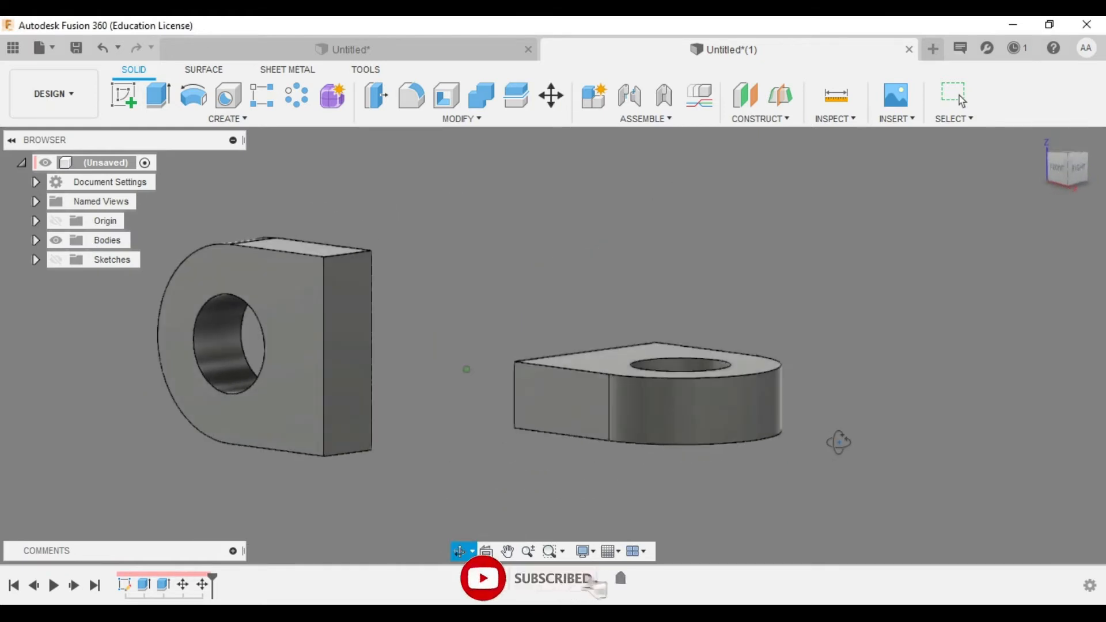
{"action": "left_click", "coordinate": [228, 119]}
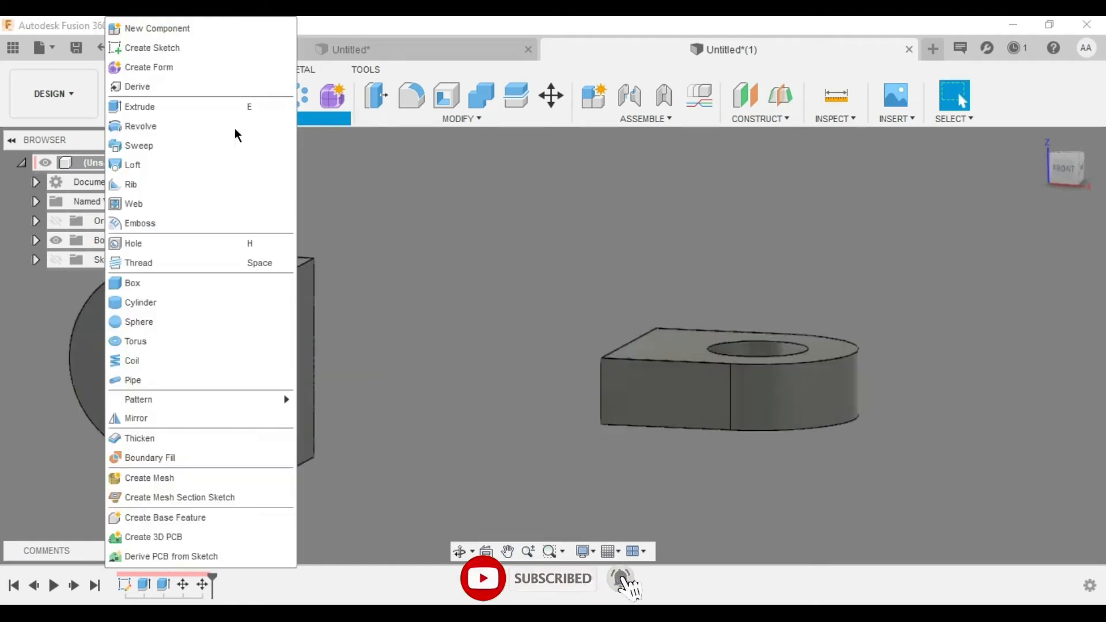
{"action": "left_click", "coordinate": [191, 165]}
{"action": "left_click", "coordinate": [331, 333]}
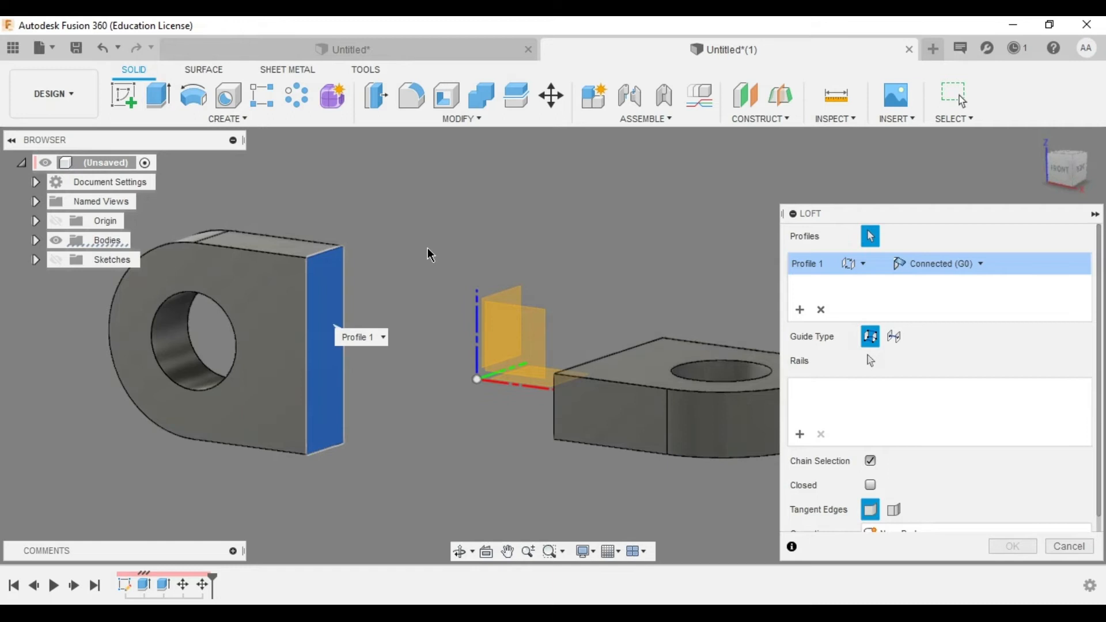
{"action": "left_click", "coordinate": [576, 357]}
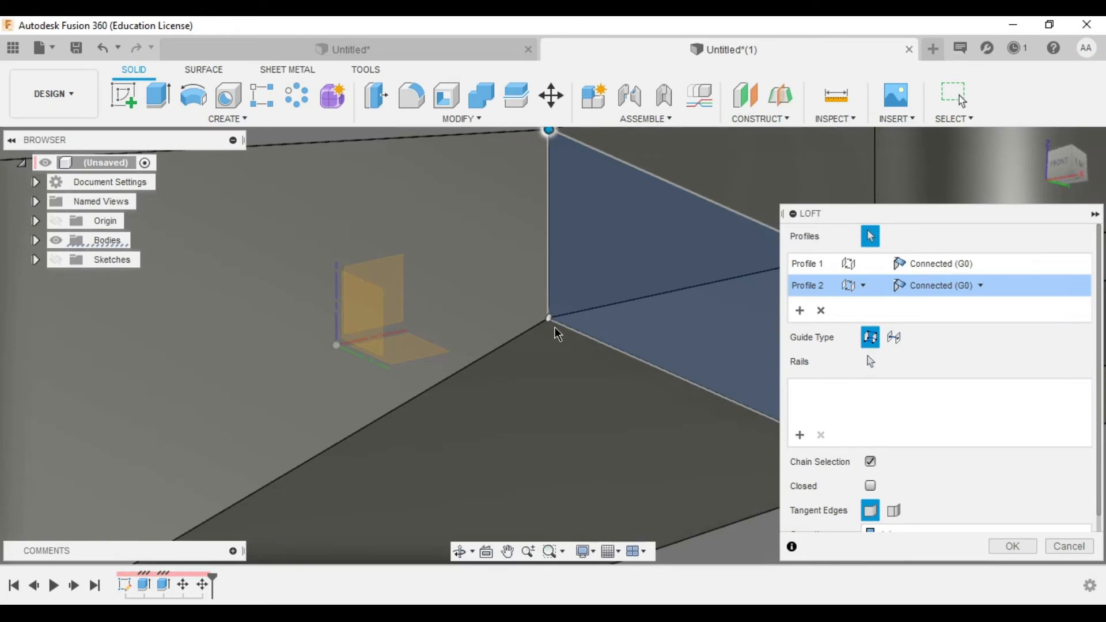
Shift the first loft mapping points on the flat-lying end's face around to its neighbouring corners
{"action": "scroll", "coordinate": [558, 335], "scroll_direction": "down", "scroll_amount": 3}
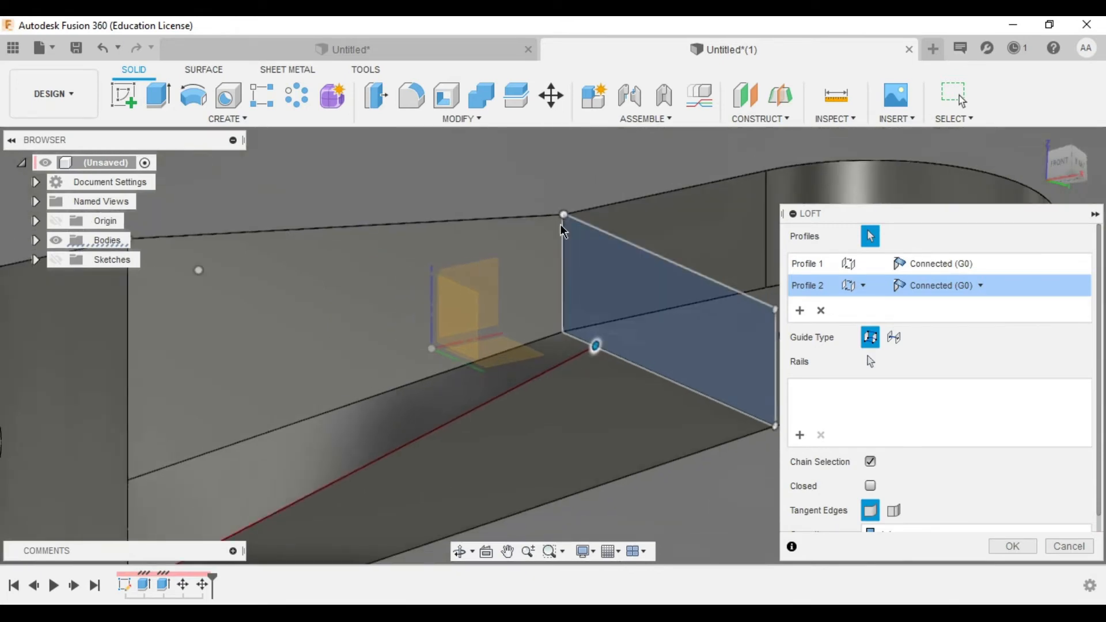
{"action": "left_click_drag", "start_coordinate": [563, 216], "coordinate": [587, 411]}
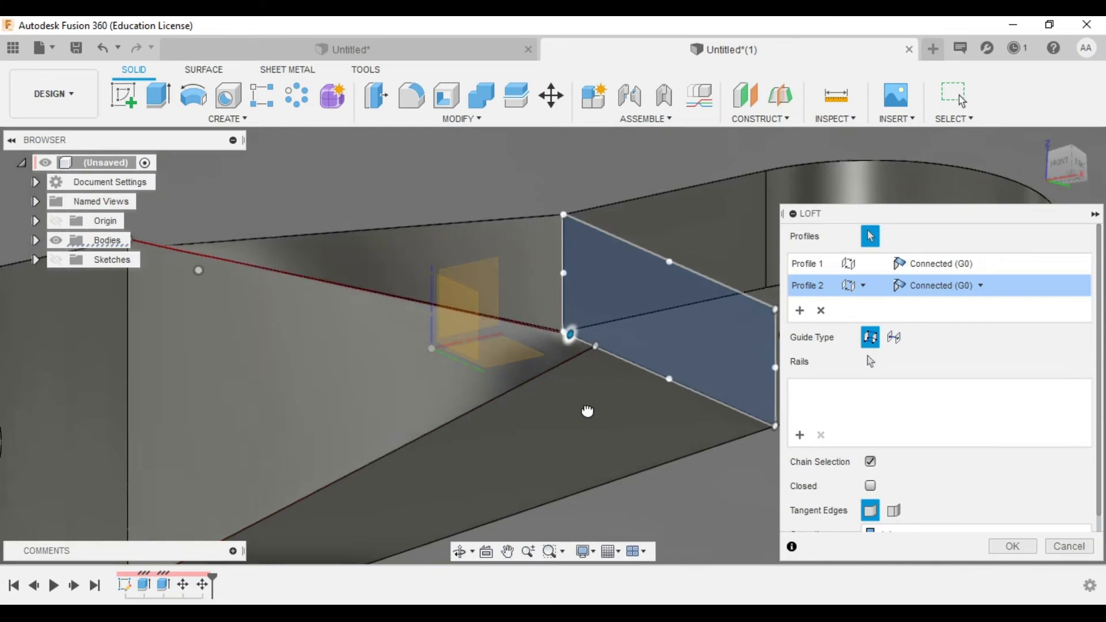
{"action": "scroll", "coordinate": [573, 346], "scroll_direction": "up", "scroll_amount": 3}
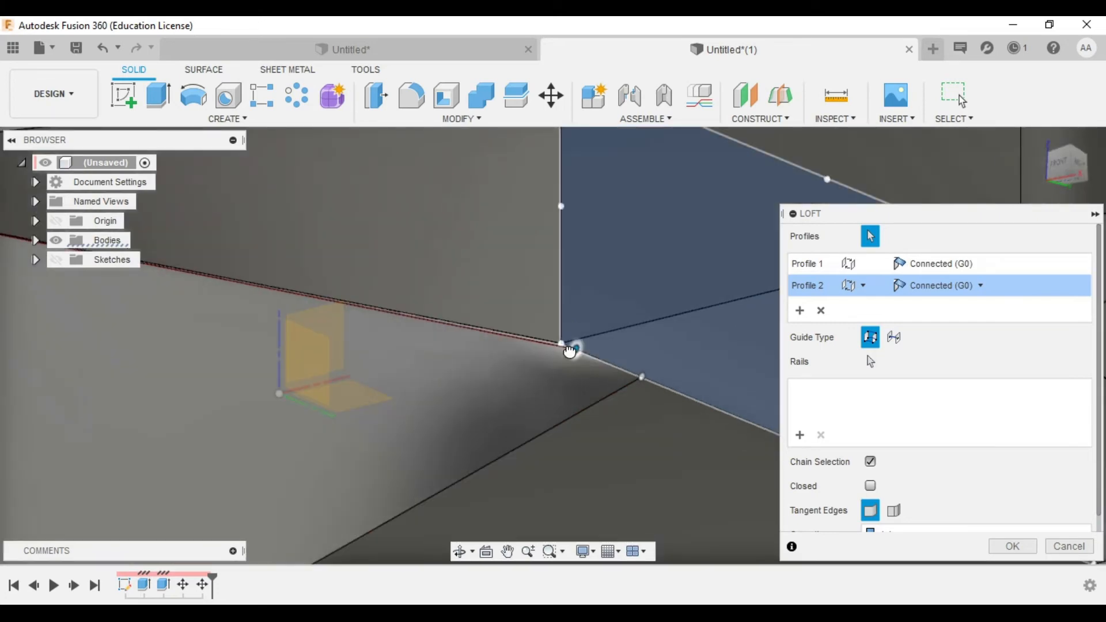
{"action": "scroll", "coordinate": [608, 437], "scroll_direction": "down", "scroll_amount": 2}
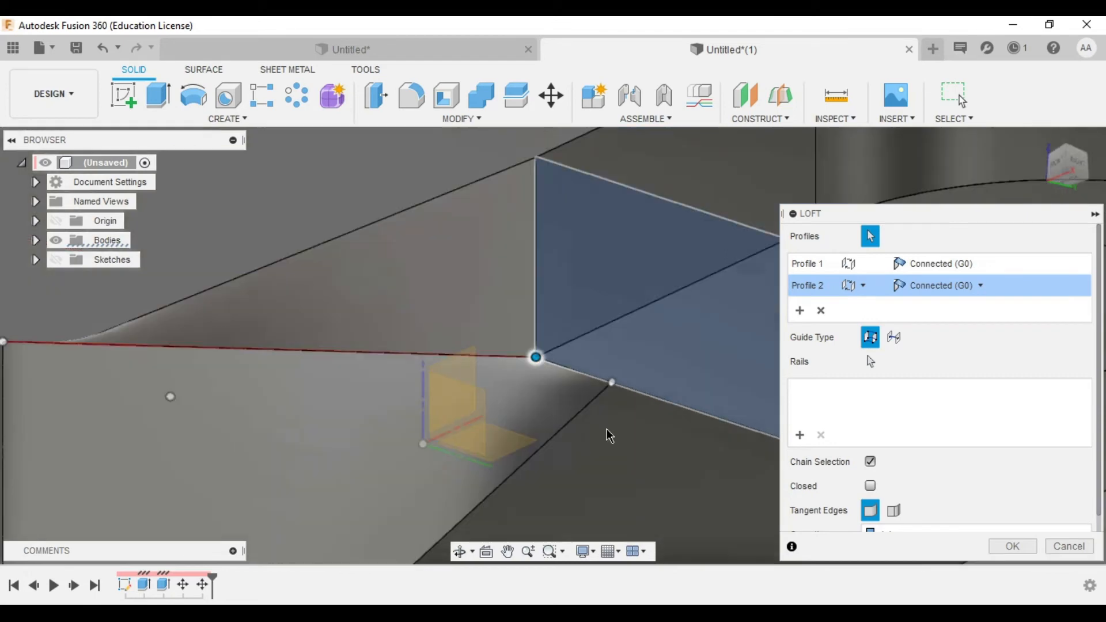
{"action": "scroll", "coordinate": [630, 447], "scroll_direction": "down", "scroll_amount": 2}
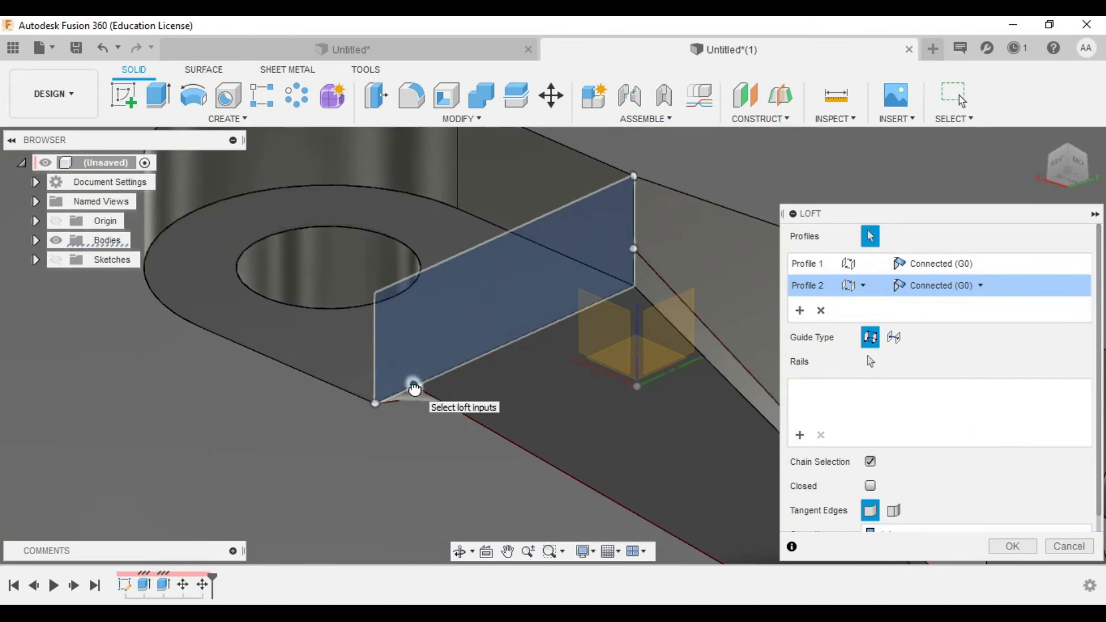
Reposition the remaining loft mapping points at the flat-lying end's face corners so the loft twists a quarter turn
{"action": "left_click_drag", "start_coordinate": [414, 387], "coordinate": [634, 286]}
{"action": "middle_click_drag", "start_coordinate": [598, 415], "coordinate": [353, 258], "text": "shift"}
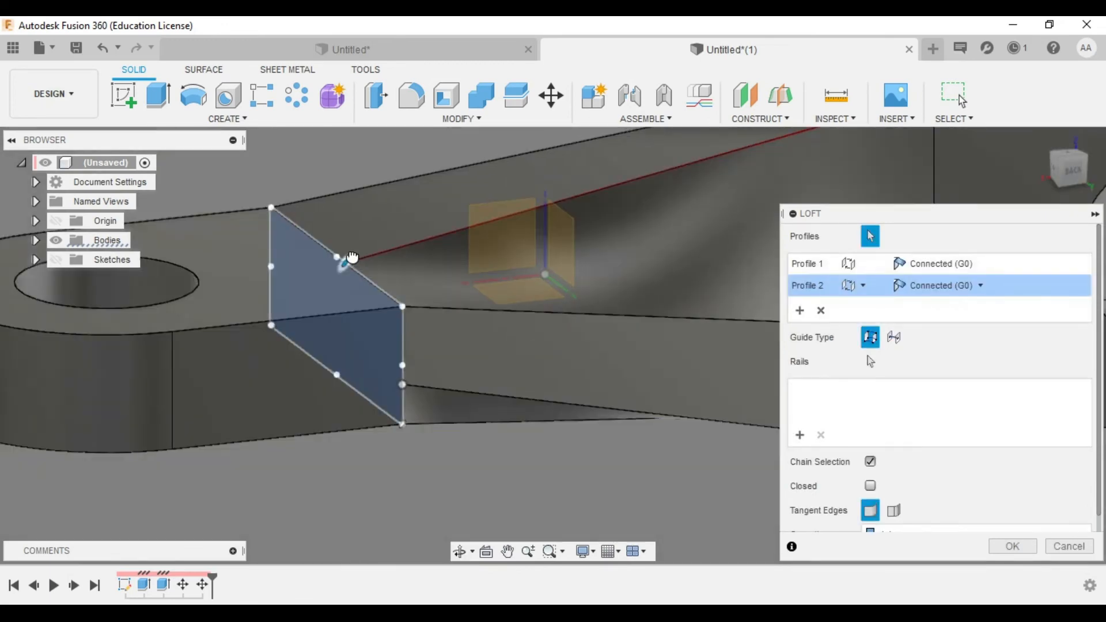
{"action": "left_click_drag", "start_coordinate": [348, 260], "coordinate": [402, 381]}
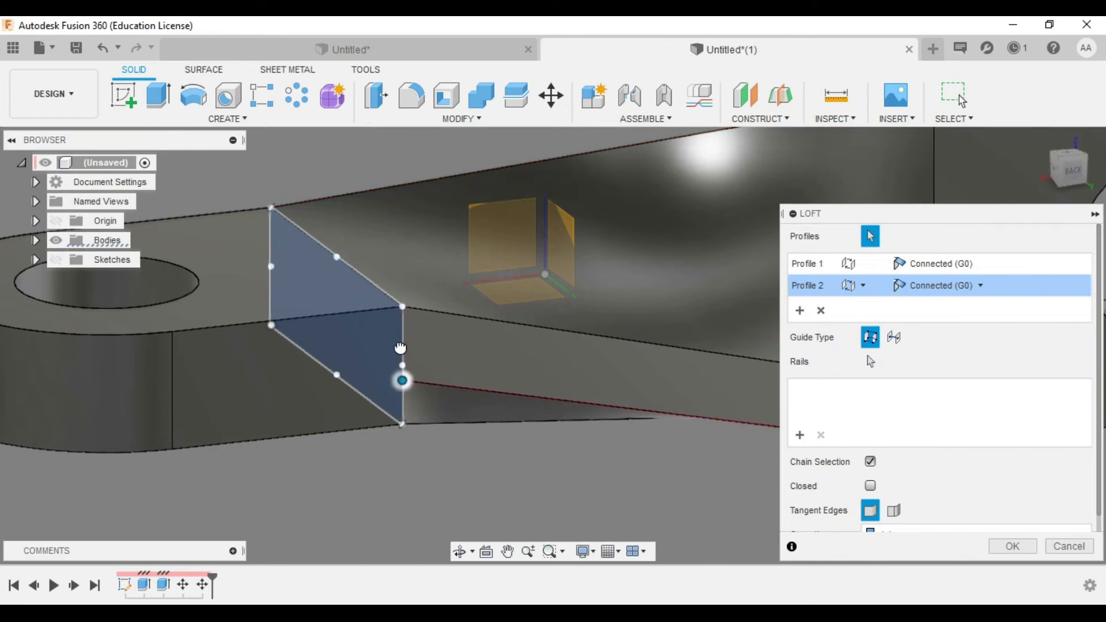
{"action": "scroll", "coordinate": [400, 348], "scroll_direction": "down", "scroll_amount": 5}
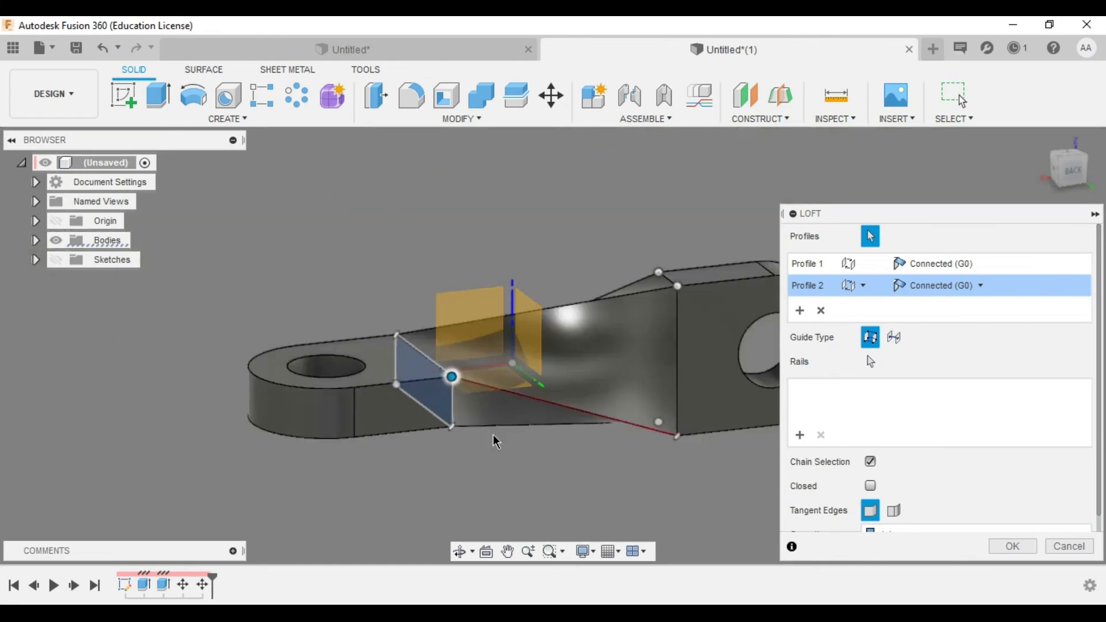
{"action": "middle_click_drag", "start_coordinate": [501, 441], "coordinate": [601, 442], "text": "shift"}
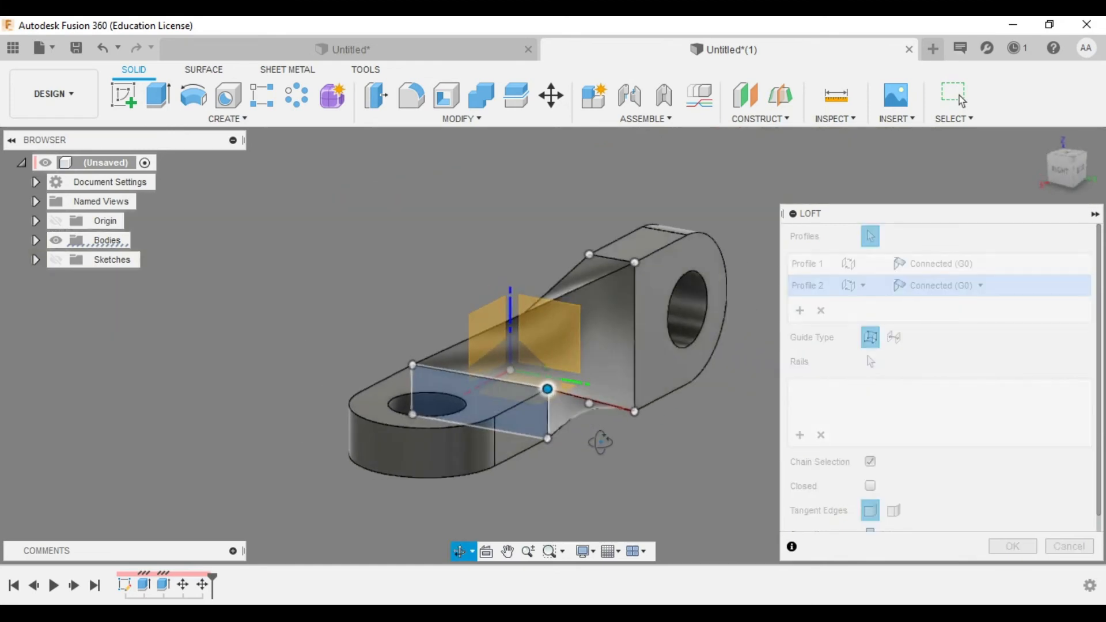
{"action": "middle_click_drag", "start_coordinate": [601, 443], "coordinate": [501, 438], "text": "shift"}
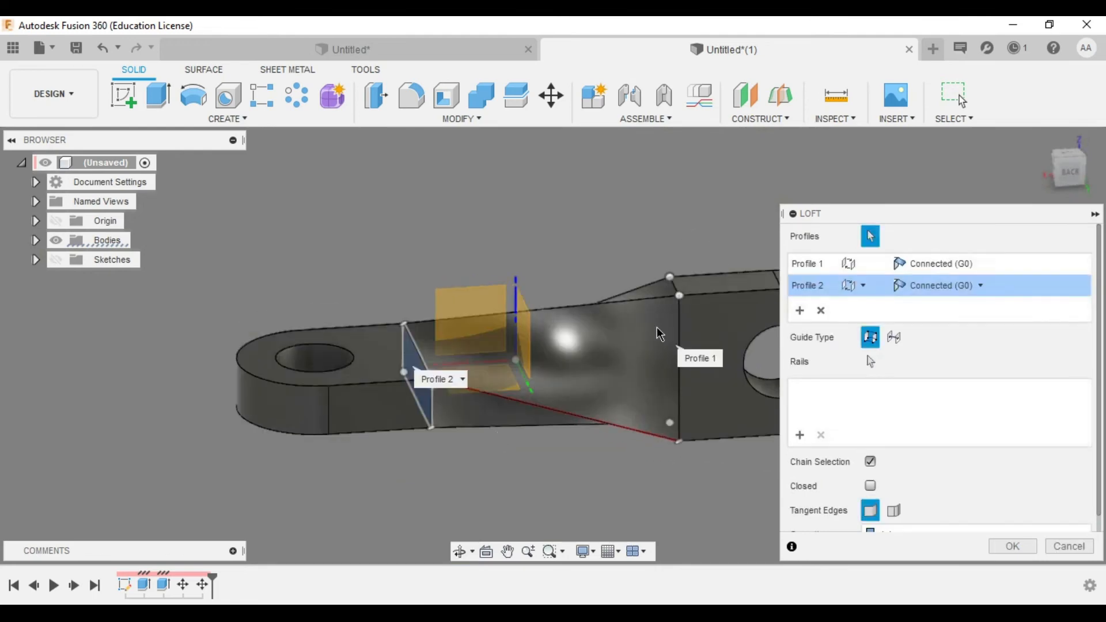
Set both loft profiles to Curvature (G2), with tangency weight 1.50 on the flat-lying end's profile, and complete the loft
{"action": "left_click", "coordinate": [934, 264]}
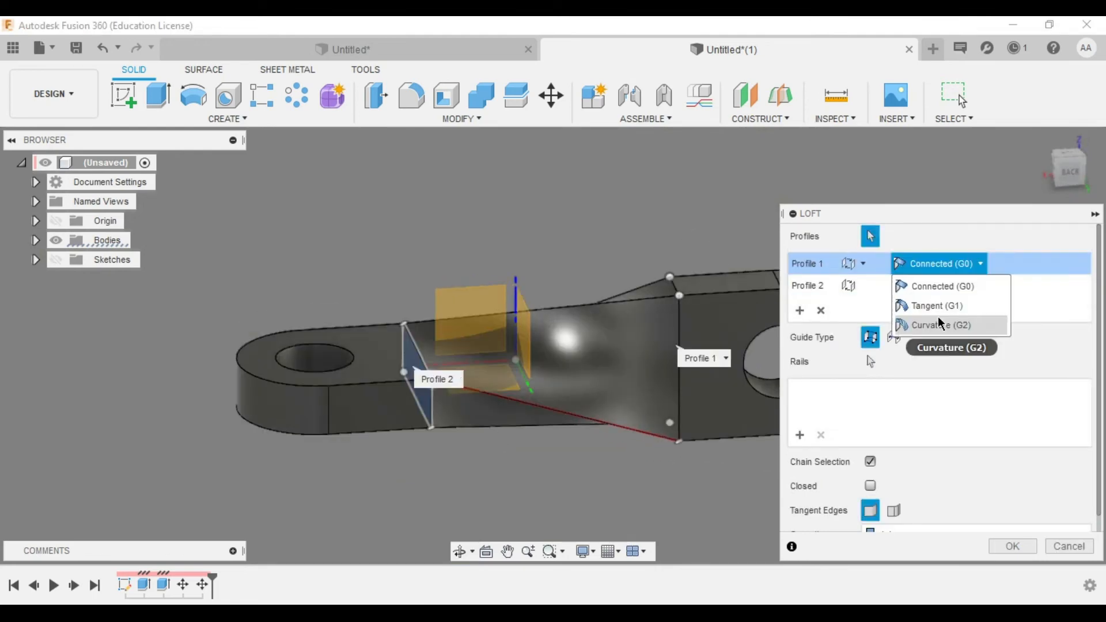
{"action": "left_click", "coordinate": [941, 323]}
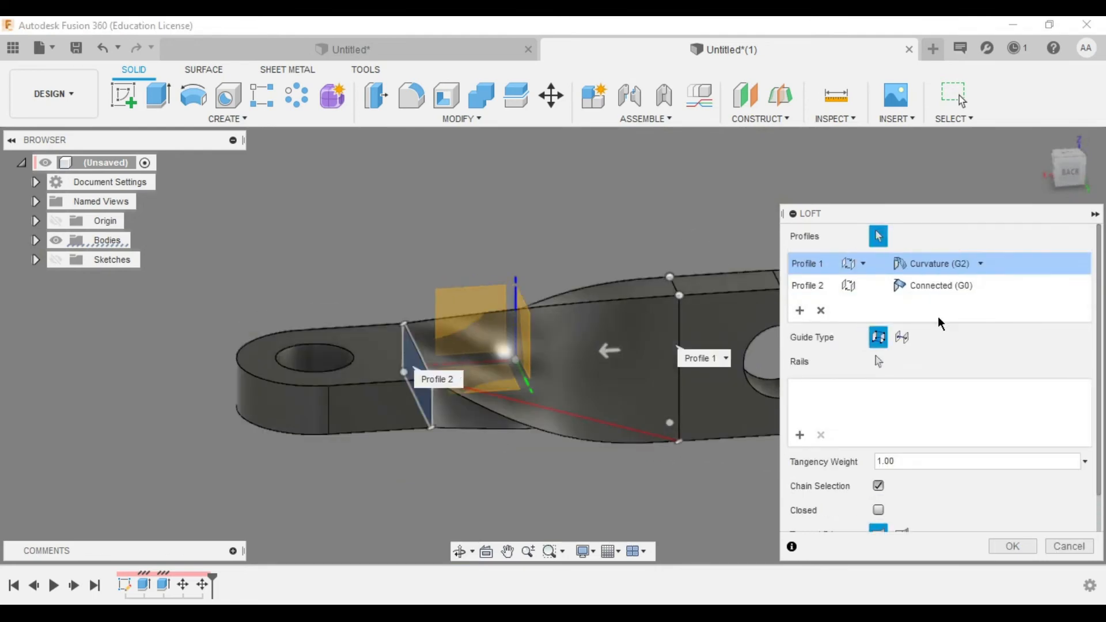
{"action": "left_click", "coordinate": [934, 285]}
{"action": "left_click", "coordinate": [939, 351]}
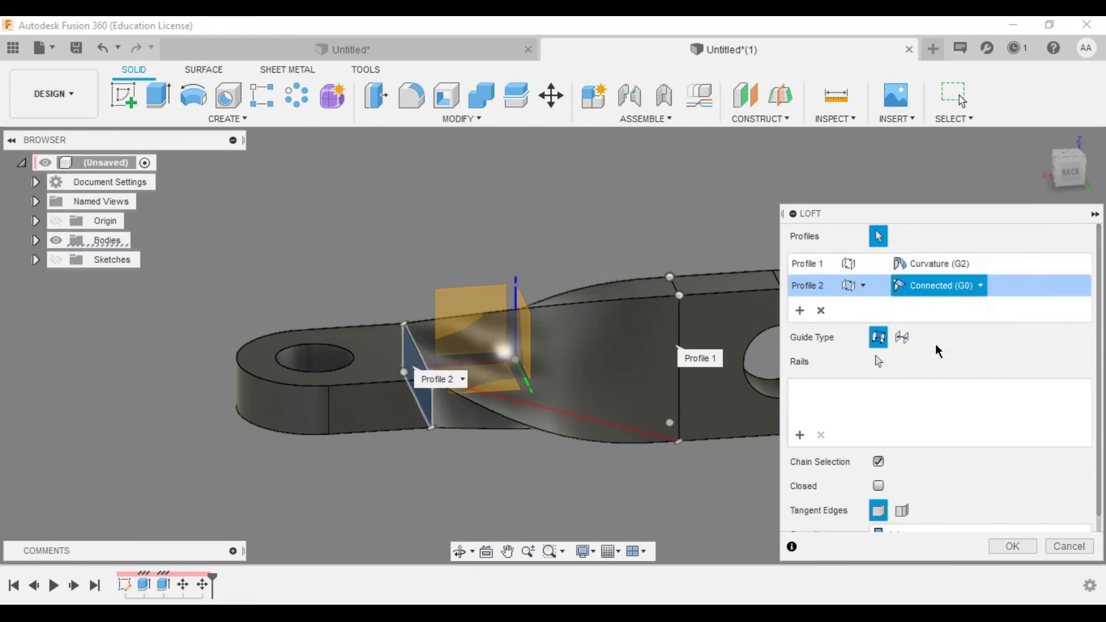
{"action": "middle_click_drag", "start_coordinate": [634, 437], "coordinate": [605, 368], "text": "shift"}
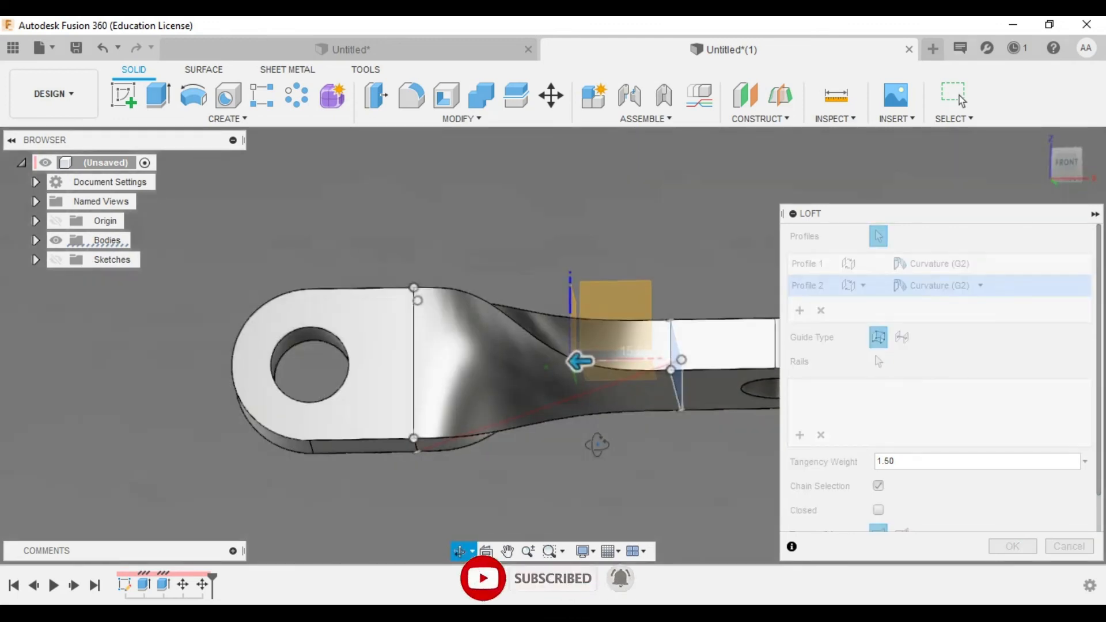
{"action": "middle_click_drag", "start_coordinate": [597, 444], "coordinate": [603, 476], "text": "shift"}
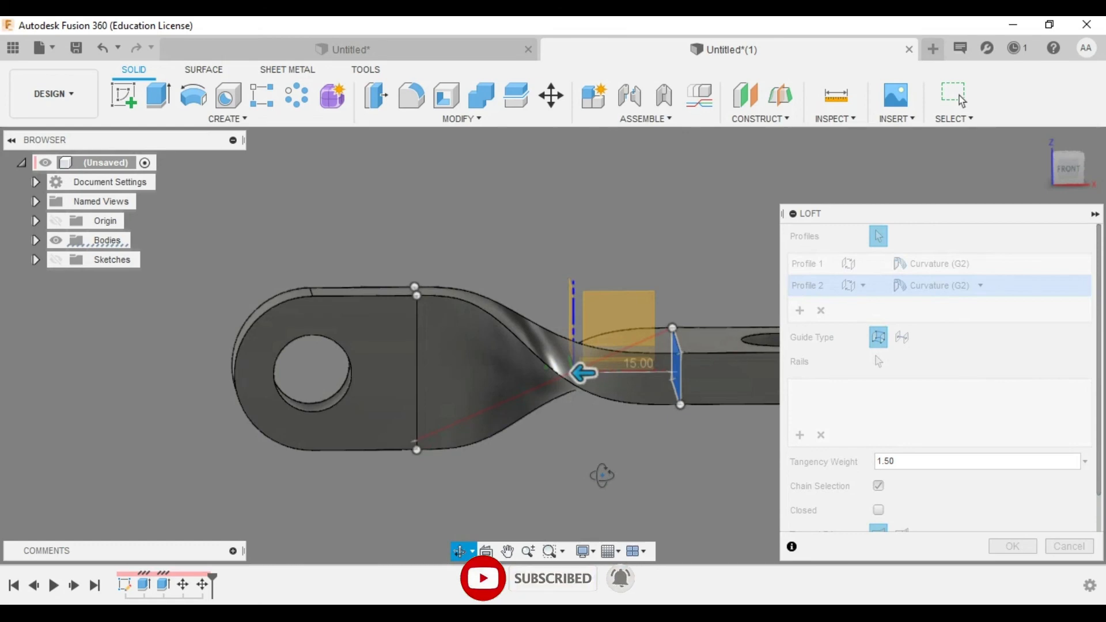
{"action": "middle_click_drag", "start_coordinate": [600, 476], "coordinate": [550, 510], "text": "shift"}
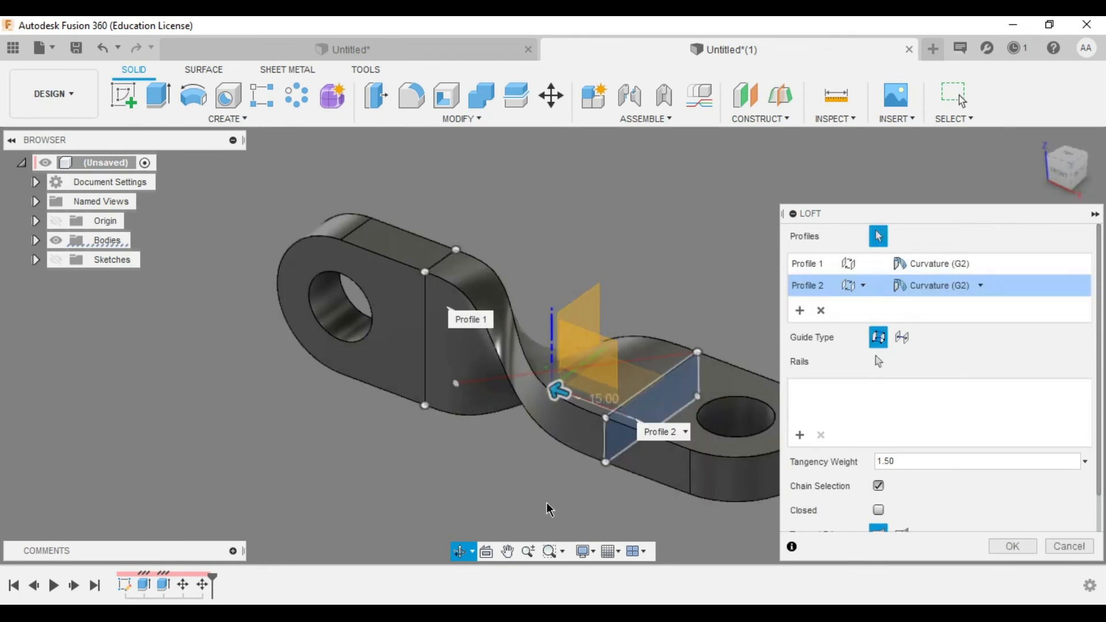
{"action": "middle_click_drag", "start_coordinate": [549, 509], "coordinate": [317, 412], "text": "shift"}
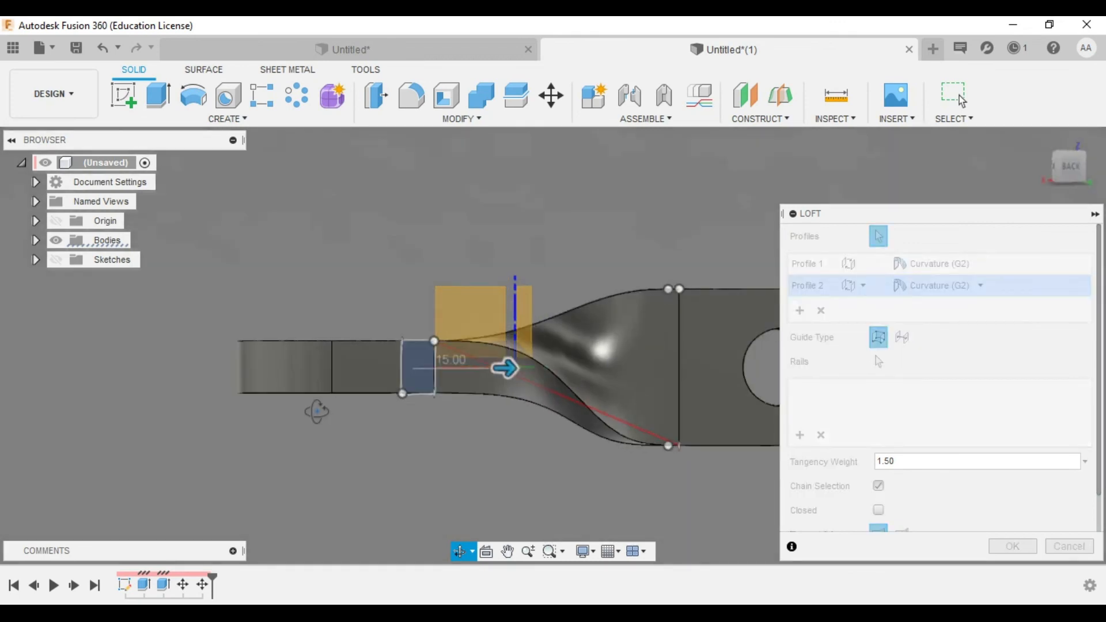
{"action": "left_click", "coordinate": [1012, 546]}
{"action": "middle_click_drag", "start_coordinate": [1012, 546], "coordinate": [916, 429], "text": "shift"}
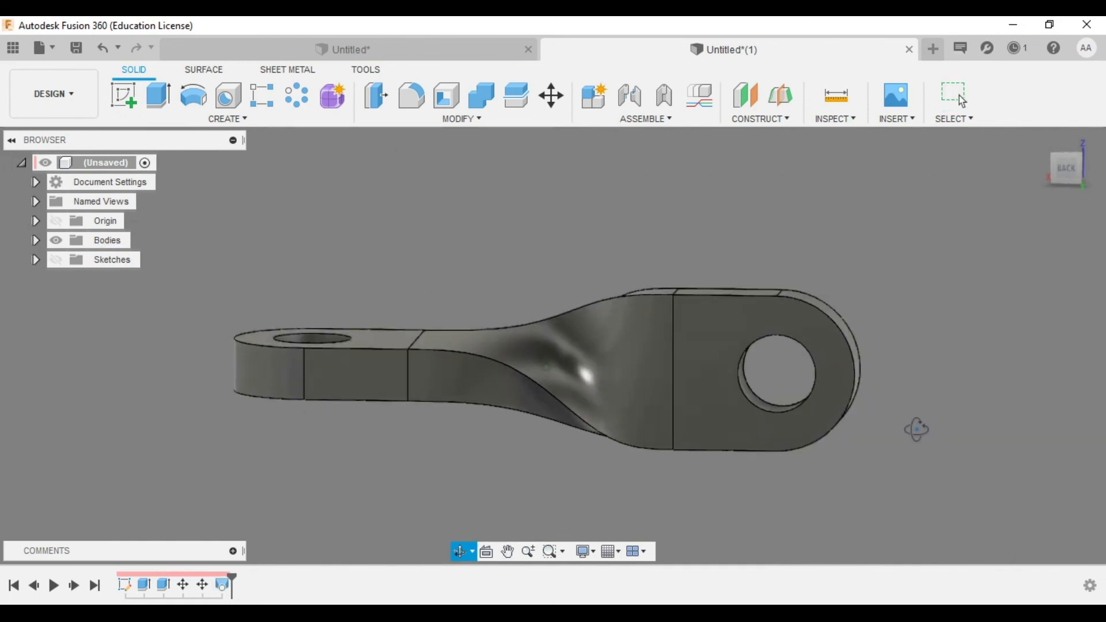
{"action": "middle_click_drag", "start_coordinate": [917, 430], "coordinate": [663, 415], "text": "shift"}
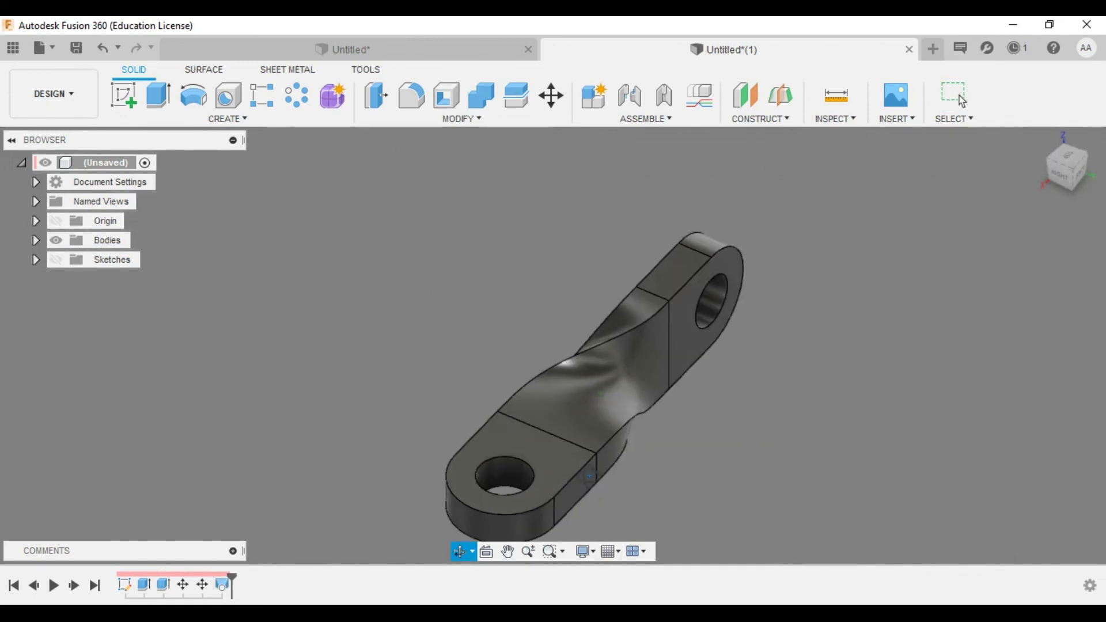
{"action": "middle_click_drag", "start_coordinate": [590, 476], "coordinate": [472, 457], "text": "shift"}
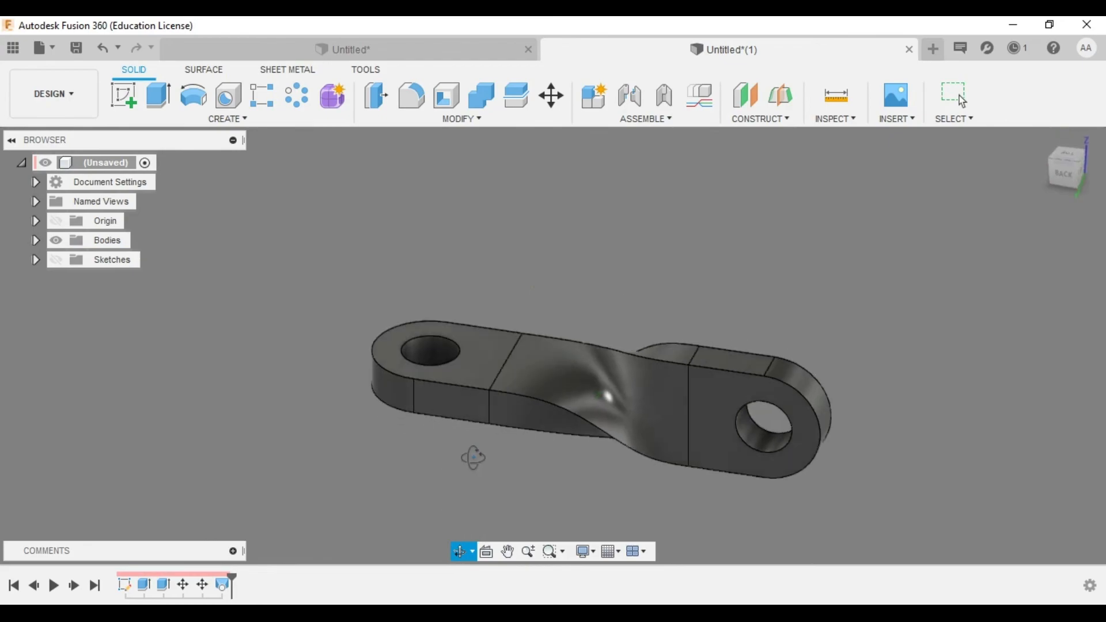